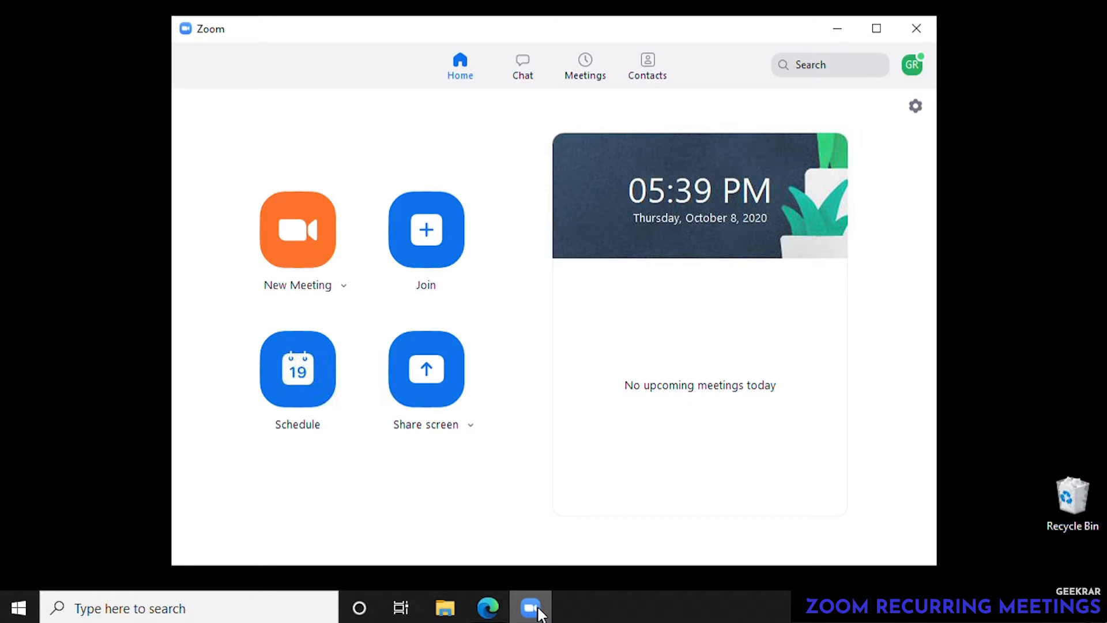
click(910, 70)
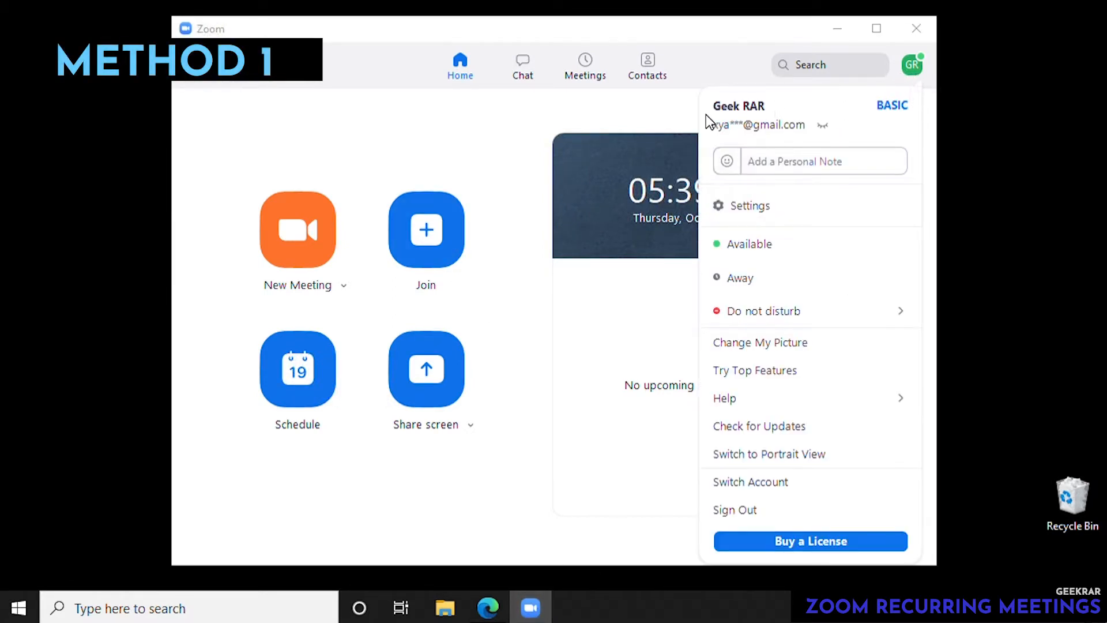
click(570, 127)
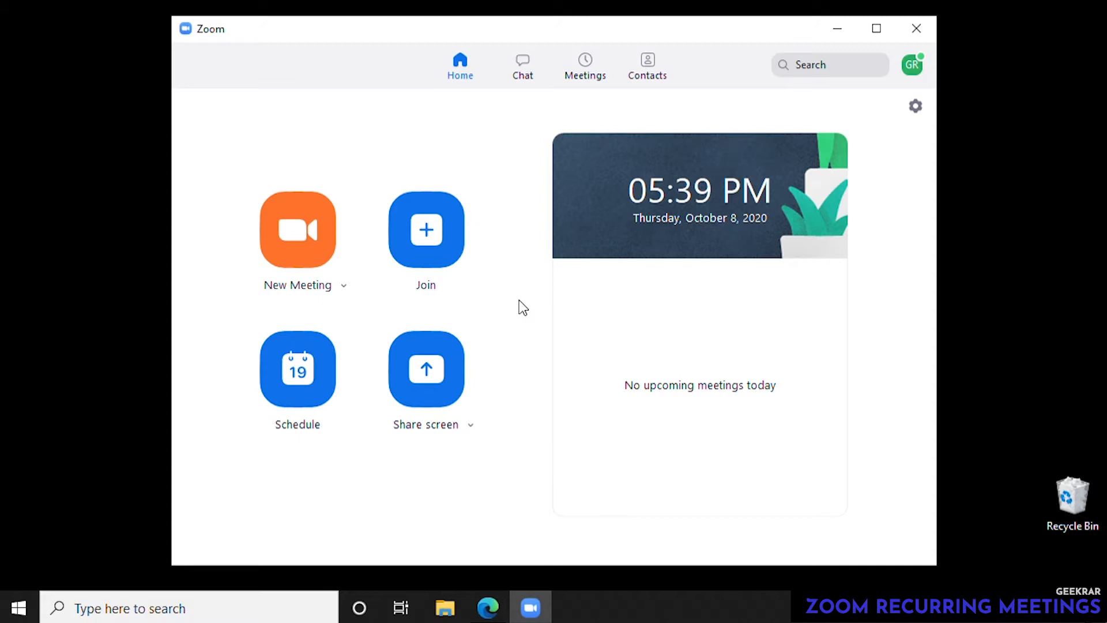
Start scheduling a meeting with the topic "Daily Virtual Classroom" and make it a recurring meeting
click(297, 369)
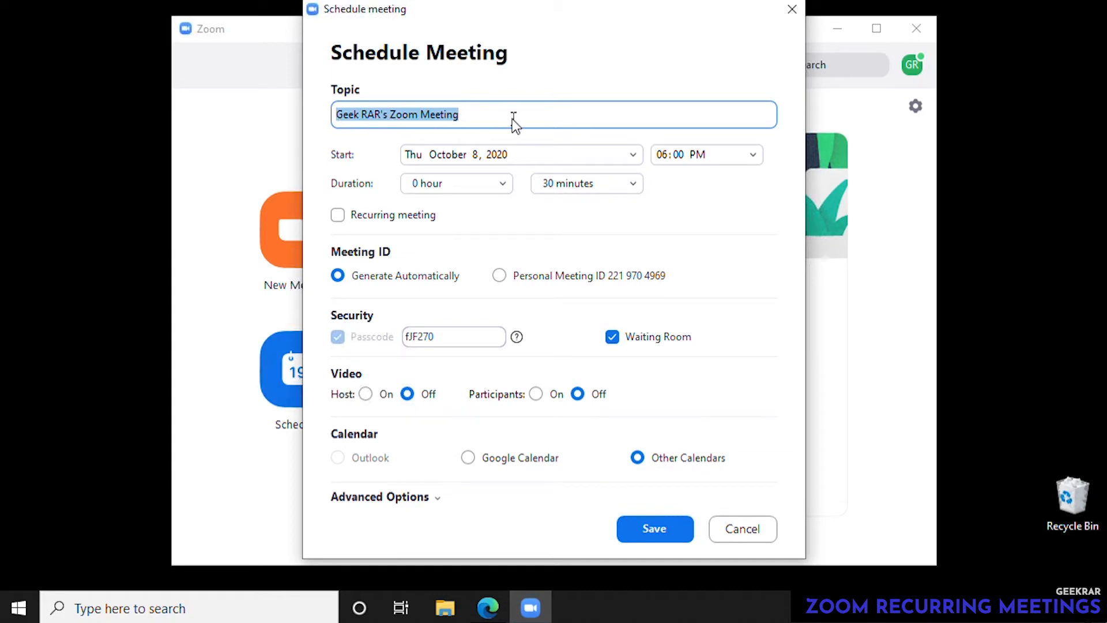
key(BackSpace)
text(Dail)
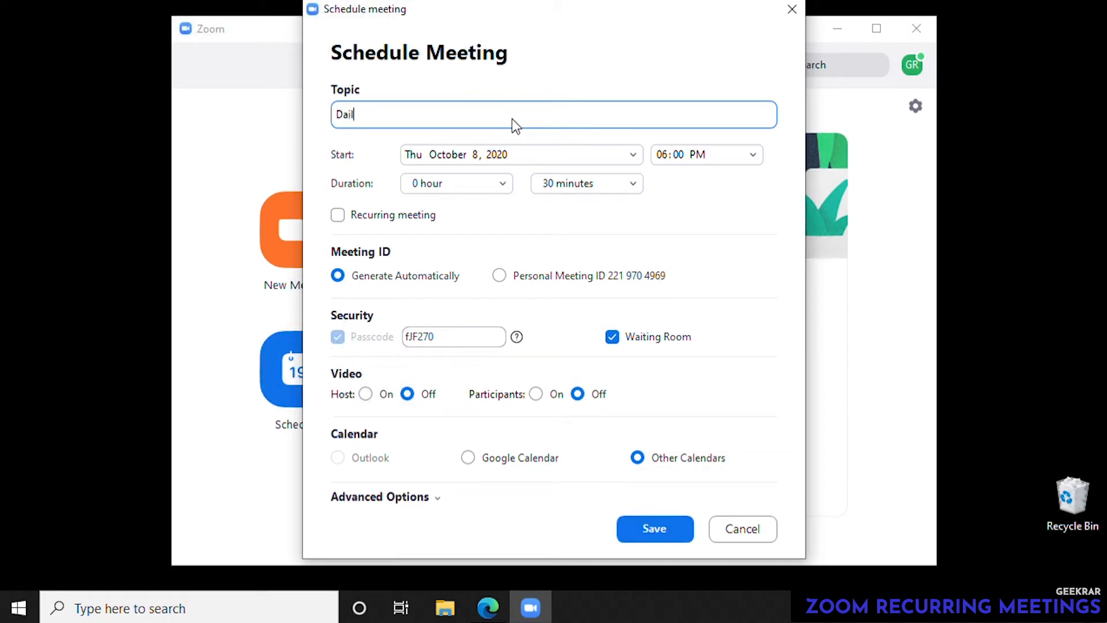
text(y Virtual Classroom)
click(340, 224)
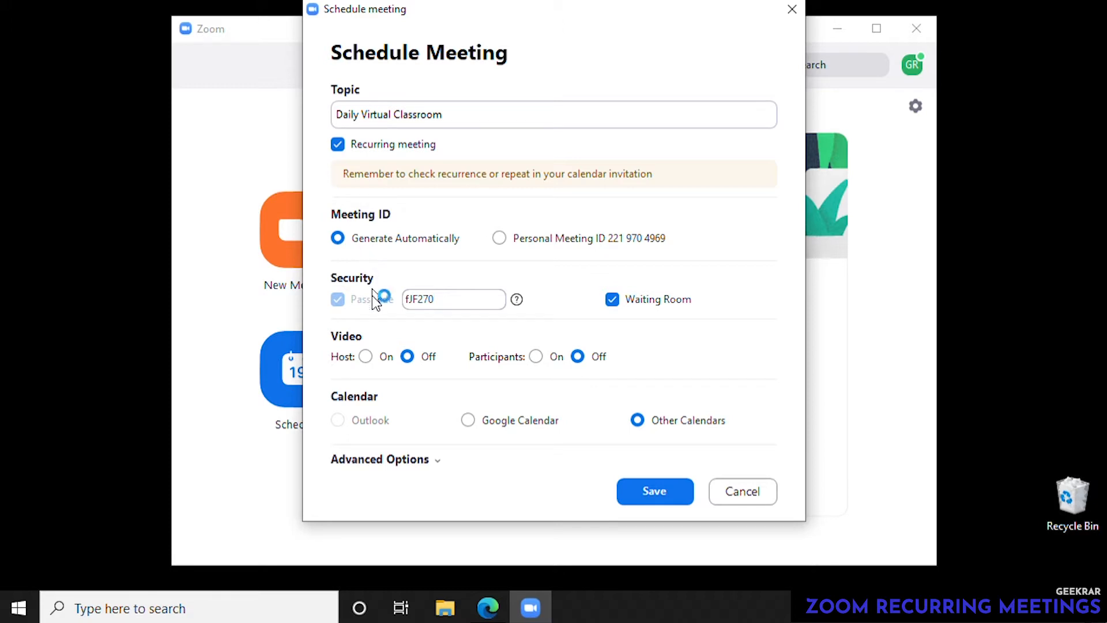
Change the last characters of the meeting passcode in the security settings
double_click(440, 303)
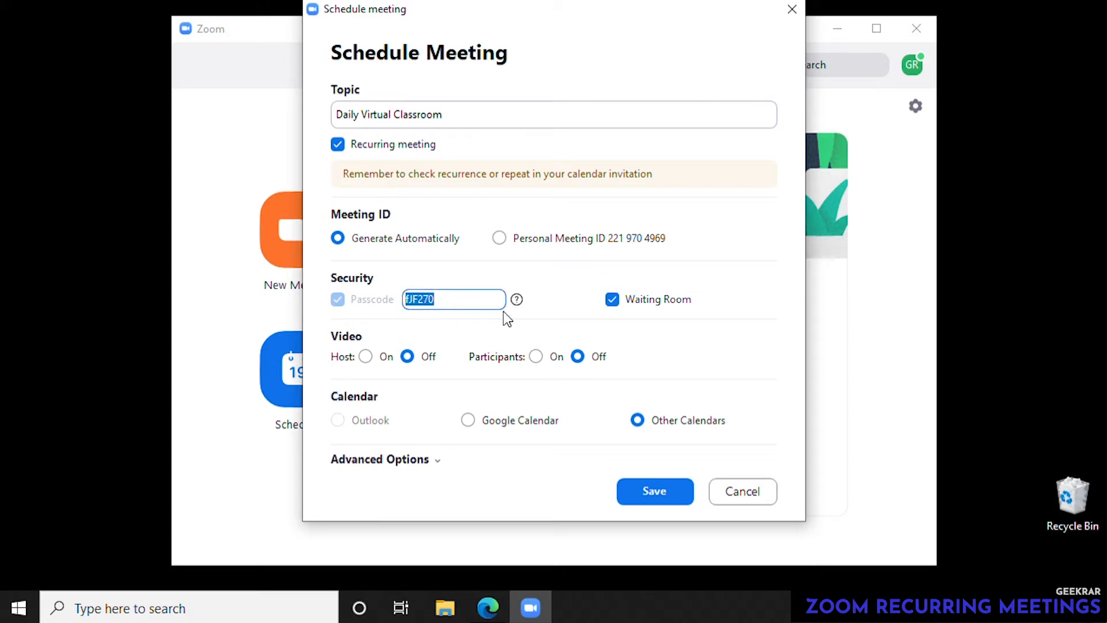
click(498, 299)
key(BackSpace)
key(BackSpace)
text(77)
Turn on host and participant video, enable join before host, mute upon entry and automatic local recording, and save the meeting
click(365, 357)
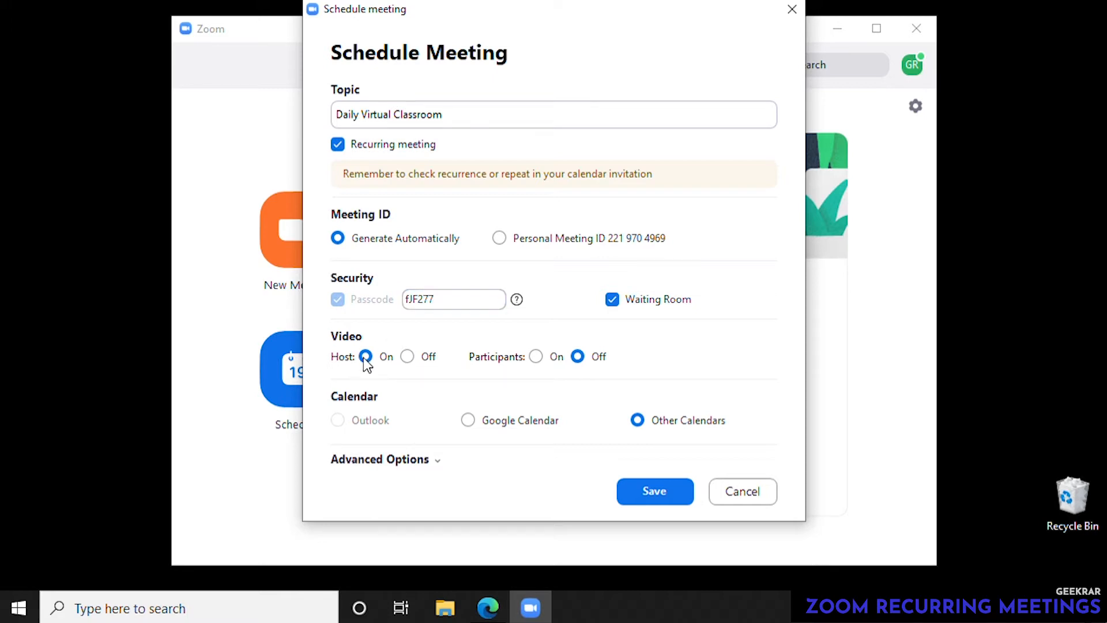
click(536, 357)
click(437, 462)
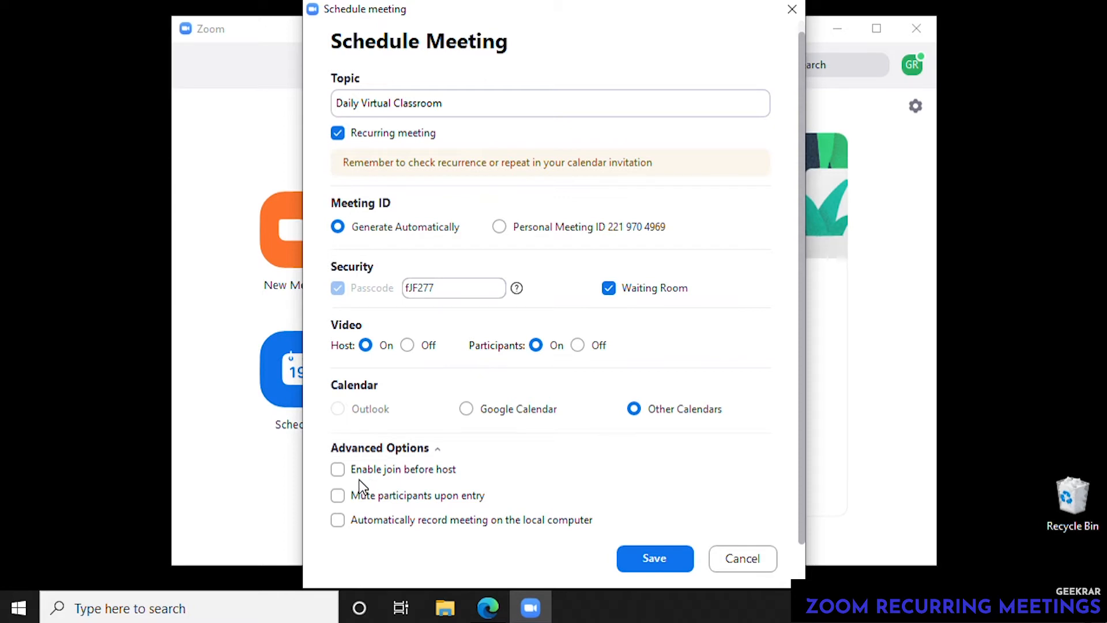
click(341, 470)
click(338, 497)
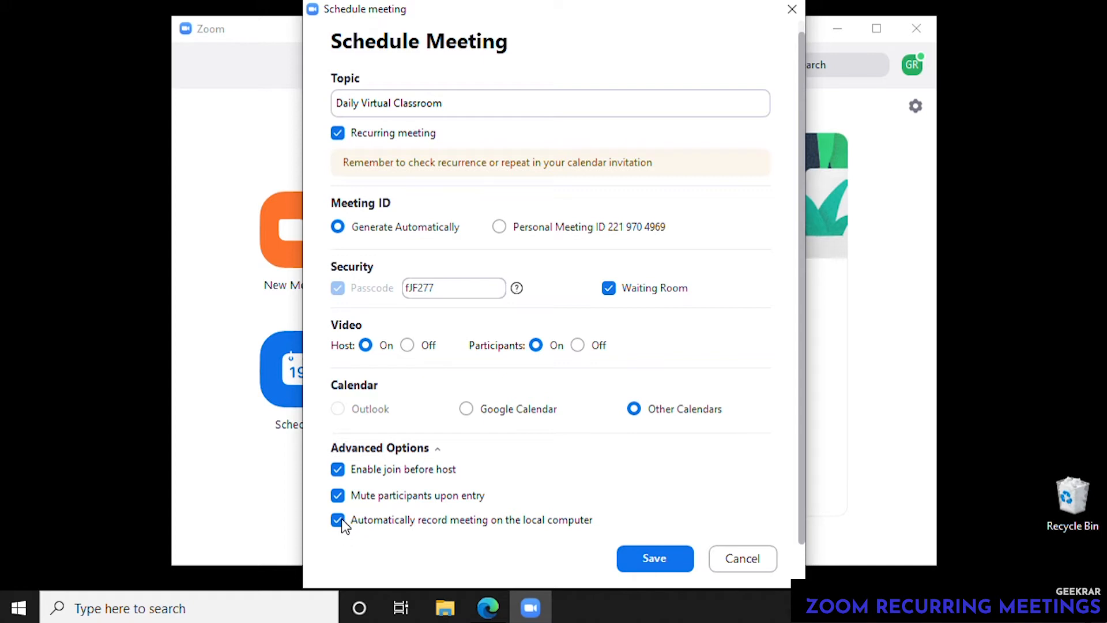
click(656, 557)
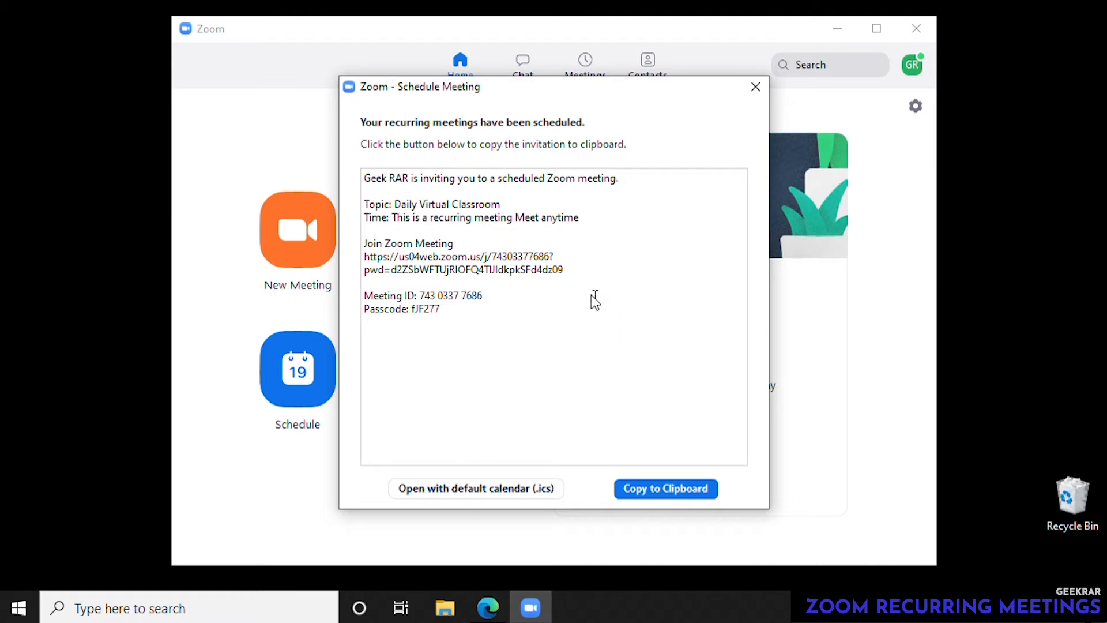
Review the join link, meeting ID and passcode in the invitation, and copy the invitation to the clipboard
drag(365, 257, 560, 270)
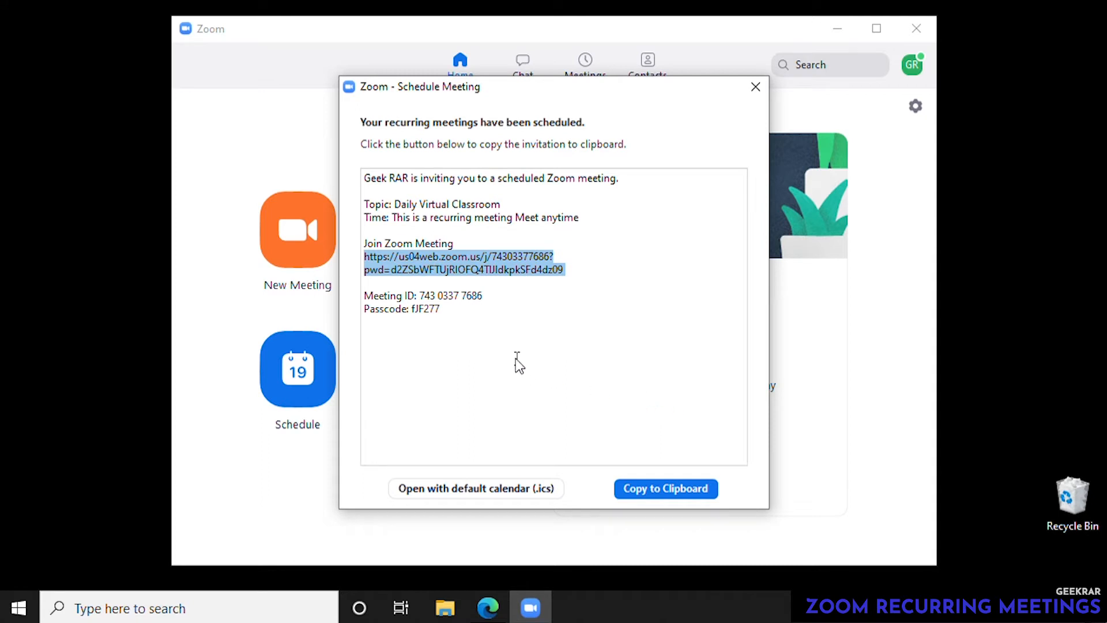
drag(441, 310, 366, 296)
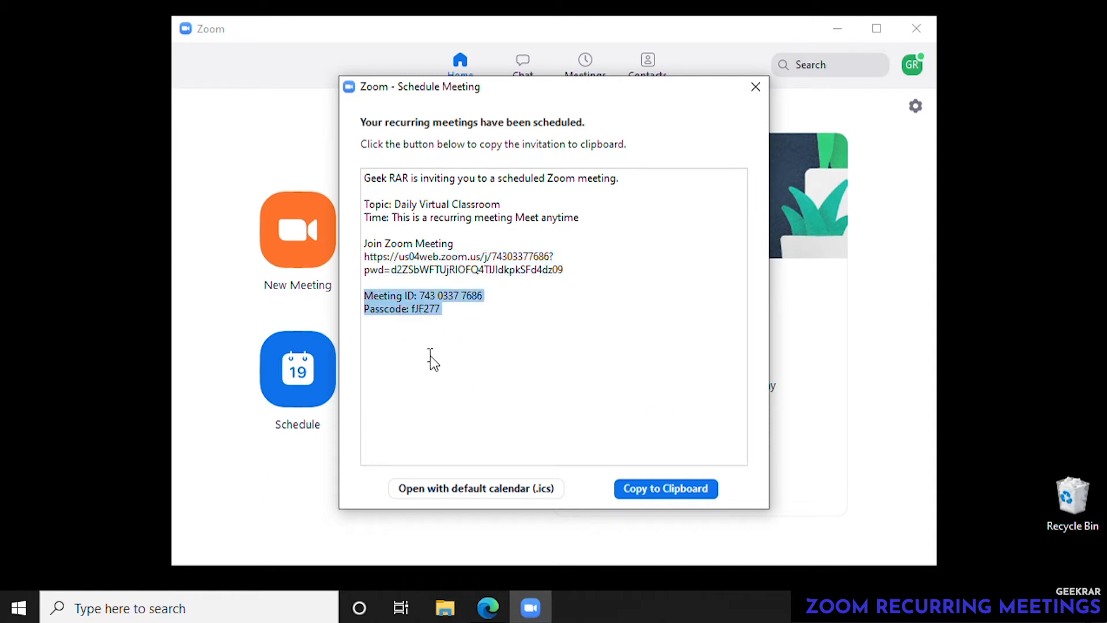
click(660, 496)
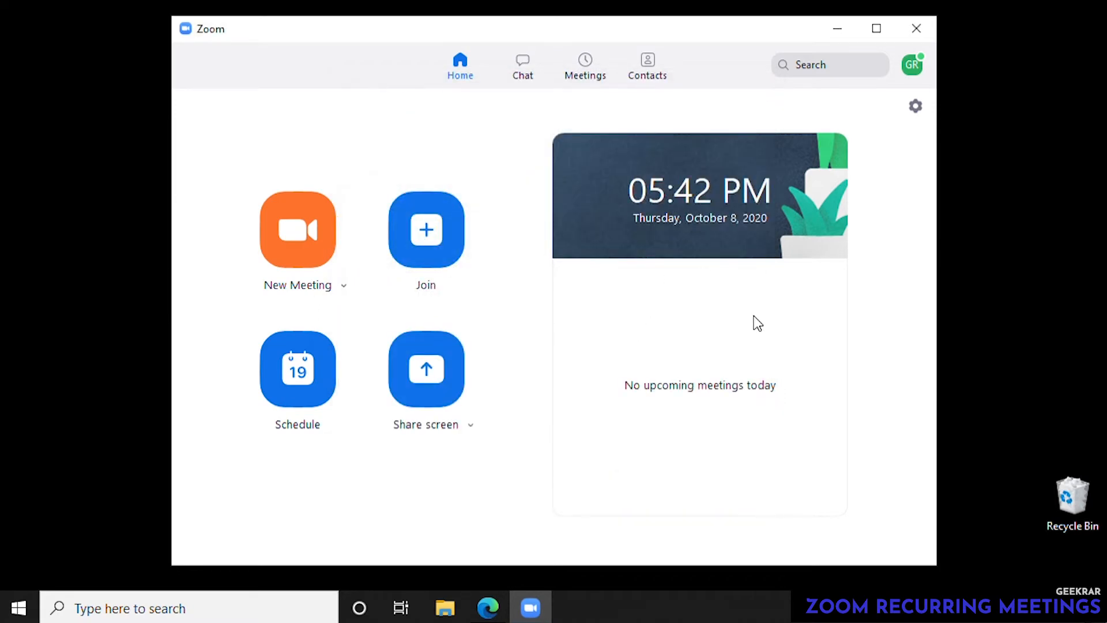
Switch to the Edge browser and open the form for scheduling a new meeting from the Zoom account's meetings page
click(839, 30)
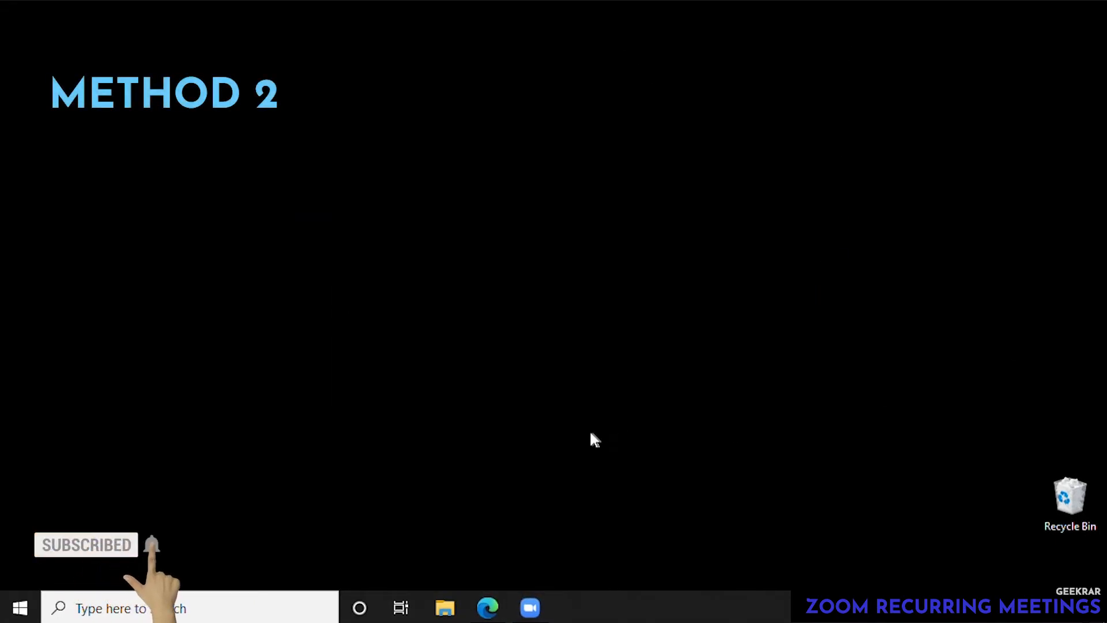
click(488, 612)
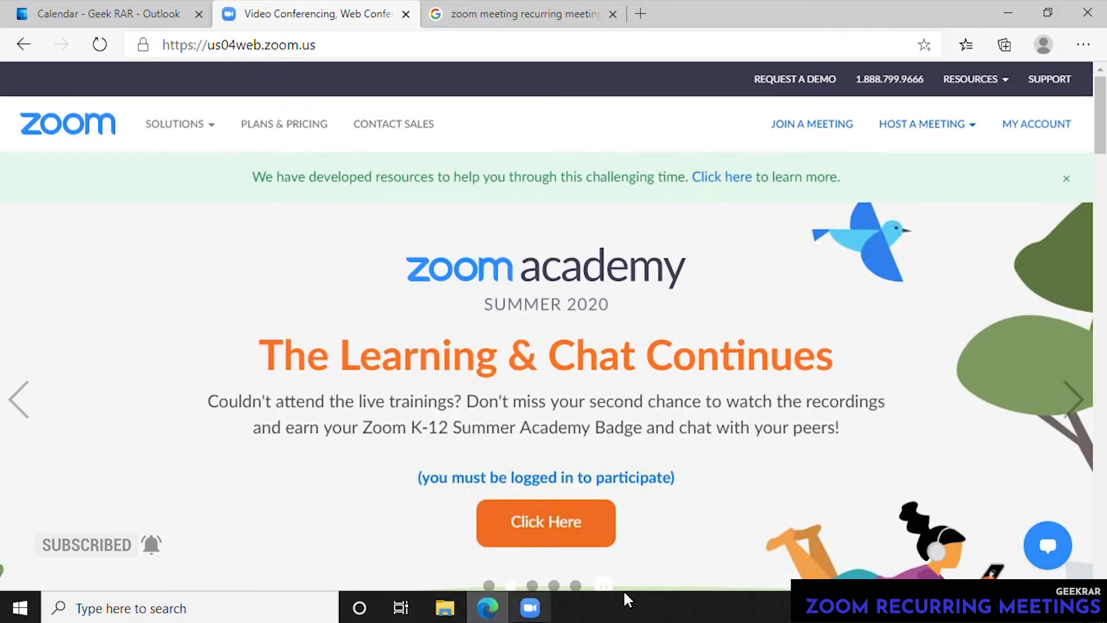
scroll(1067, 260, down, 1)
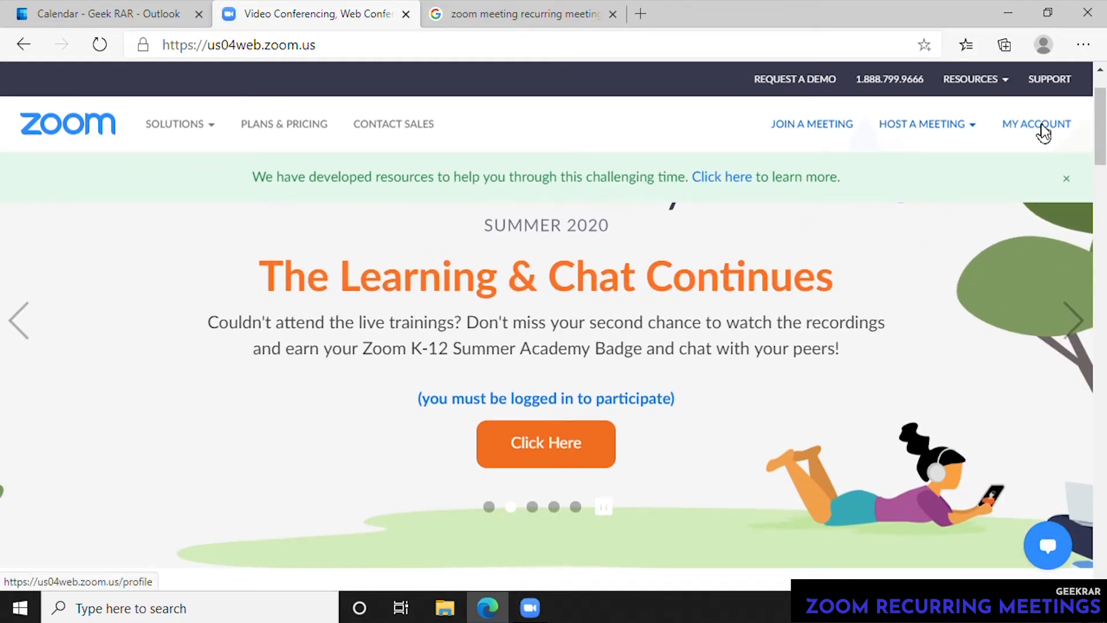
click(1044, 129)
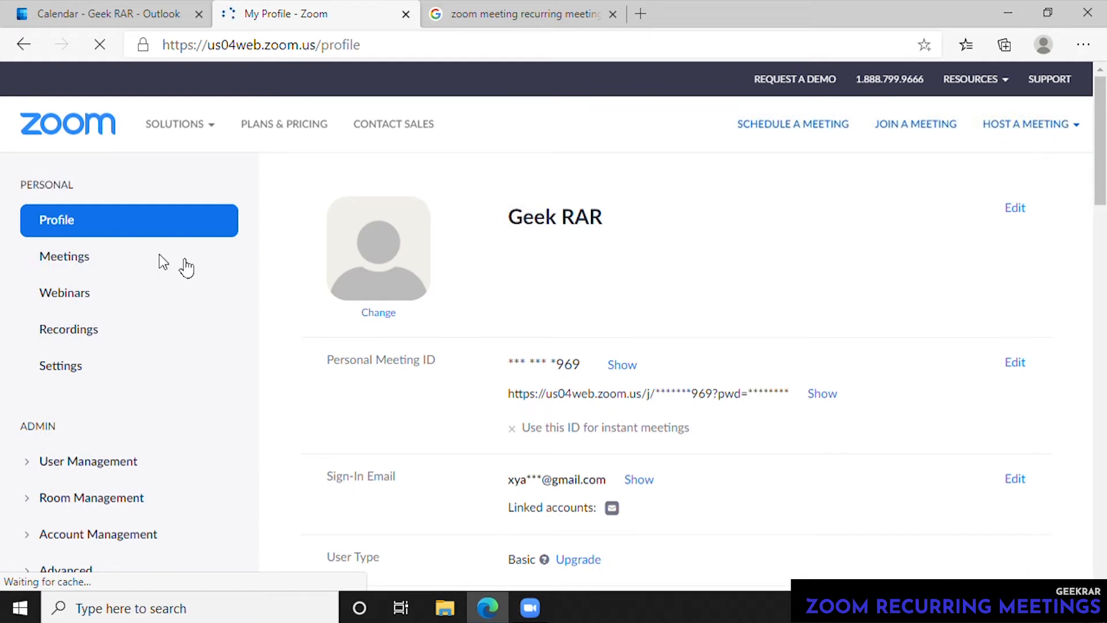
click(79, 262)
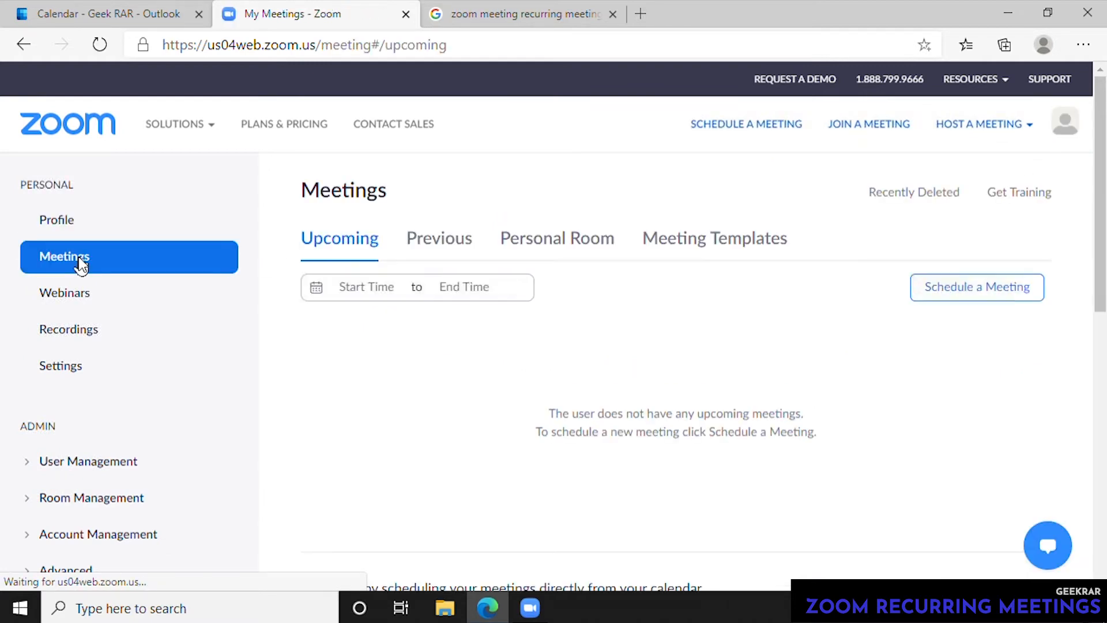
click(974, 288)
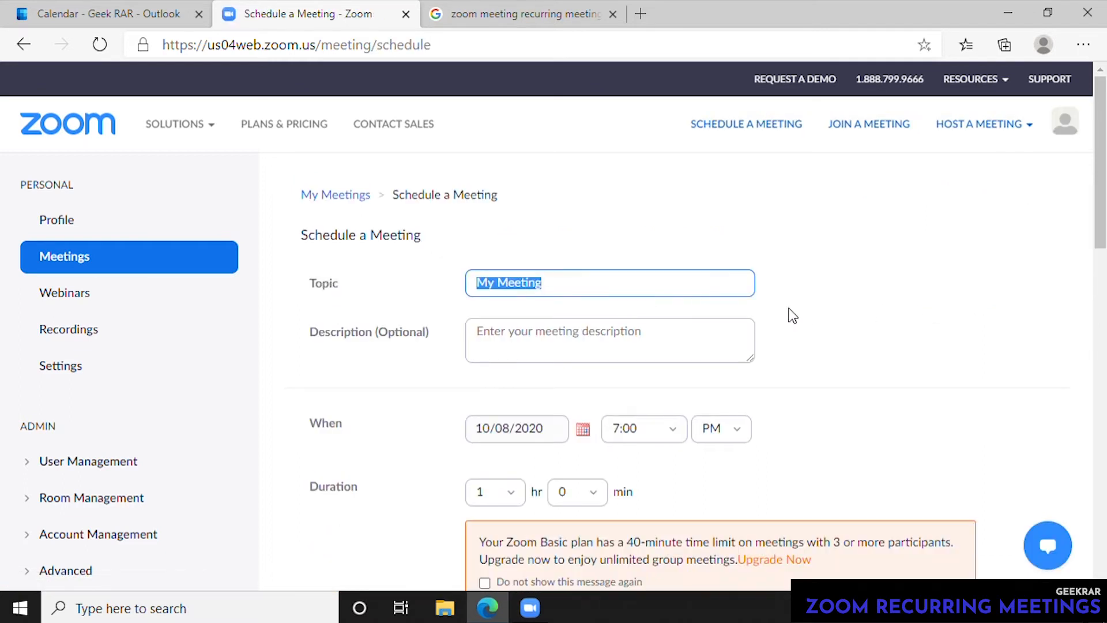
Set the new meeting's topic to "My Virtual Classroom"
text(My)
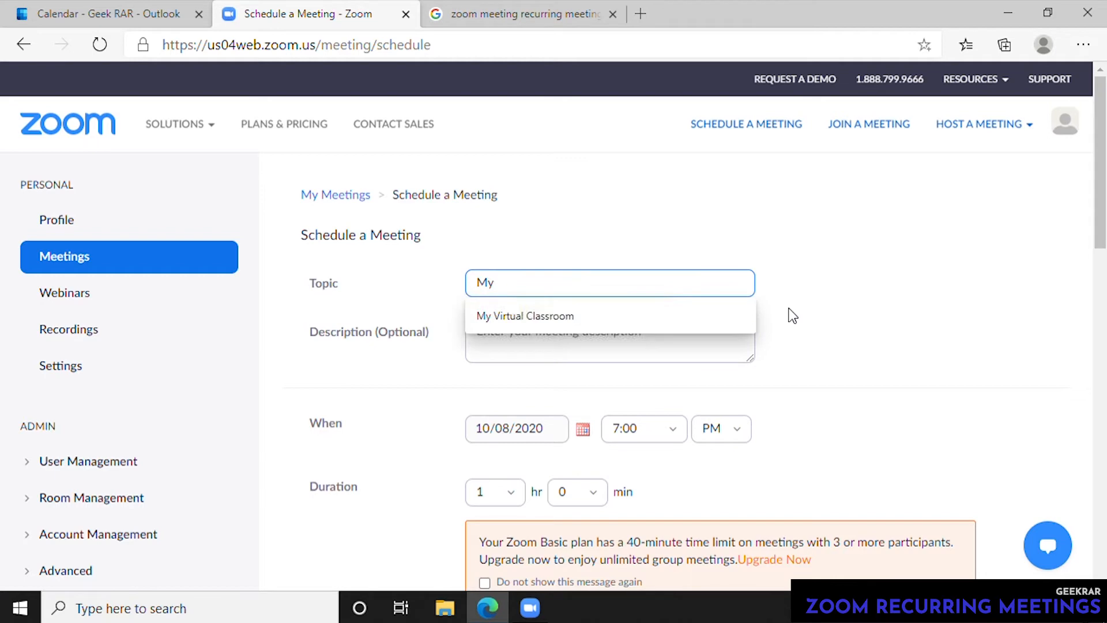
text( Virtual Classroom)
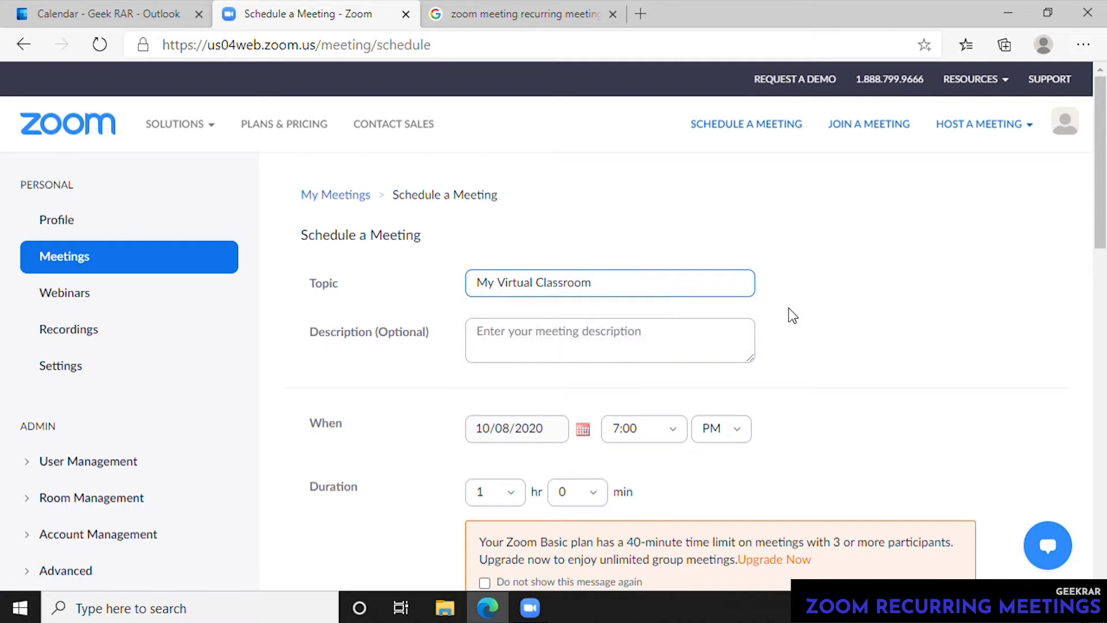
click(806, 318)
Set the meeting's start to 10/12/2020 at 8:00 AM
scroll(809, 319, down, 4)
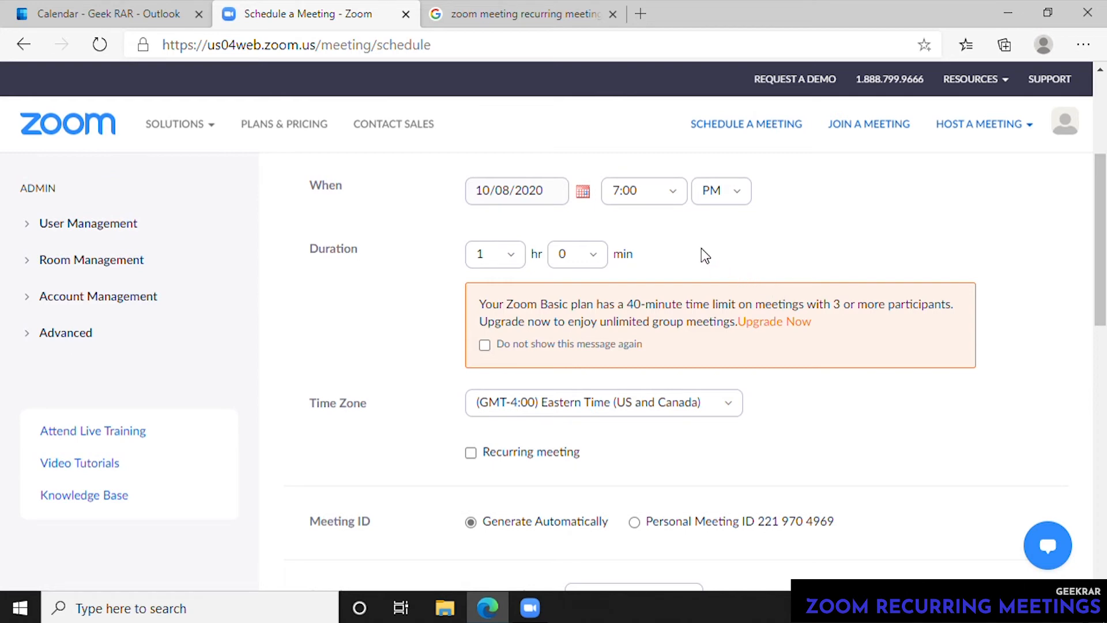
click(552, 200)
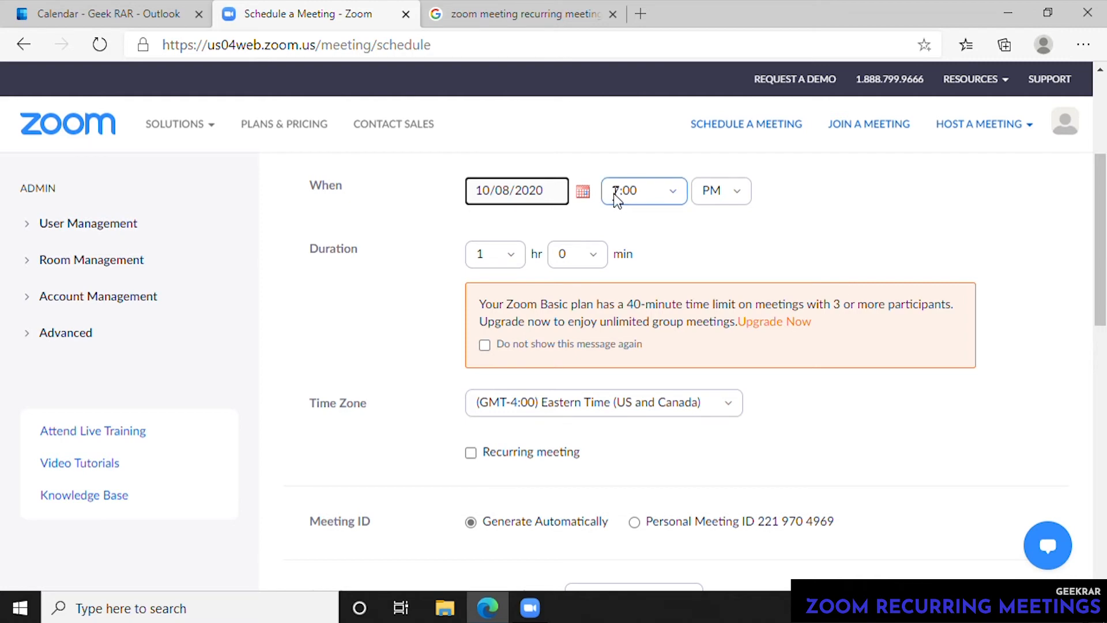
click(583, 192)
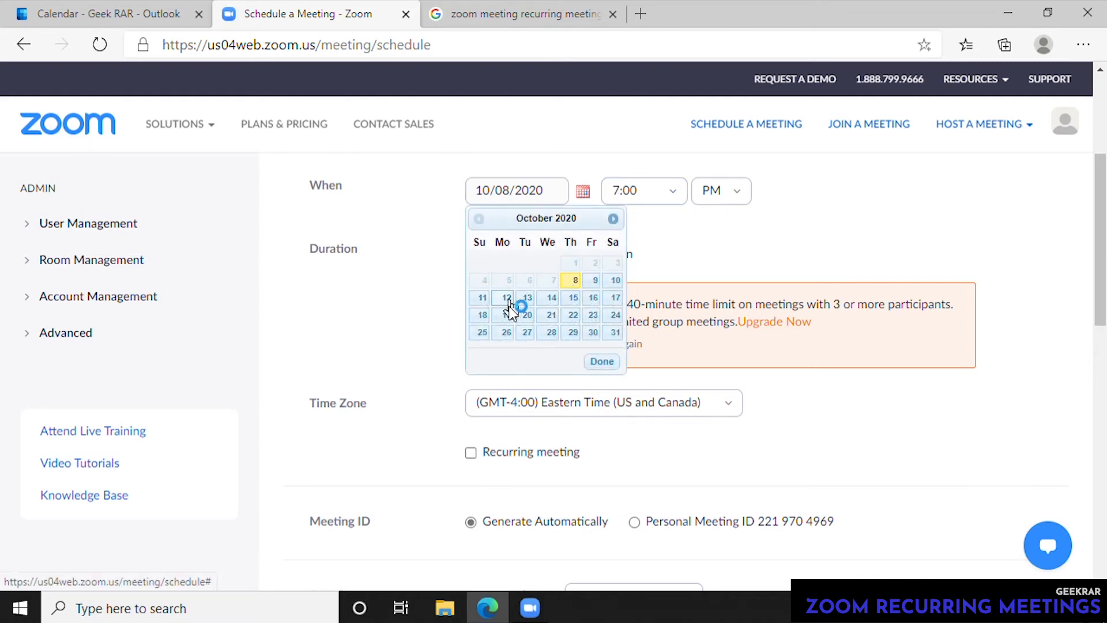
click(508, 299)
click(644, 192)
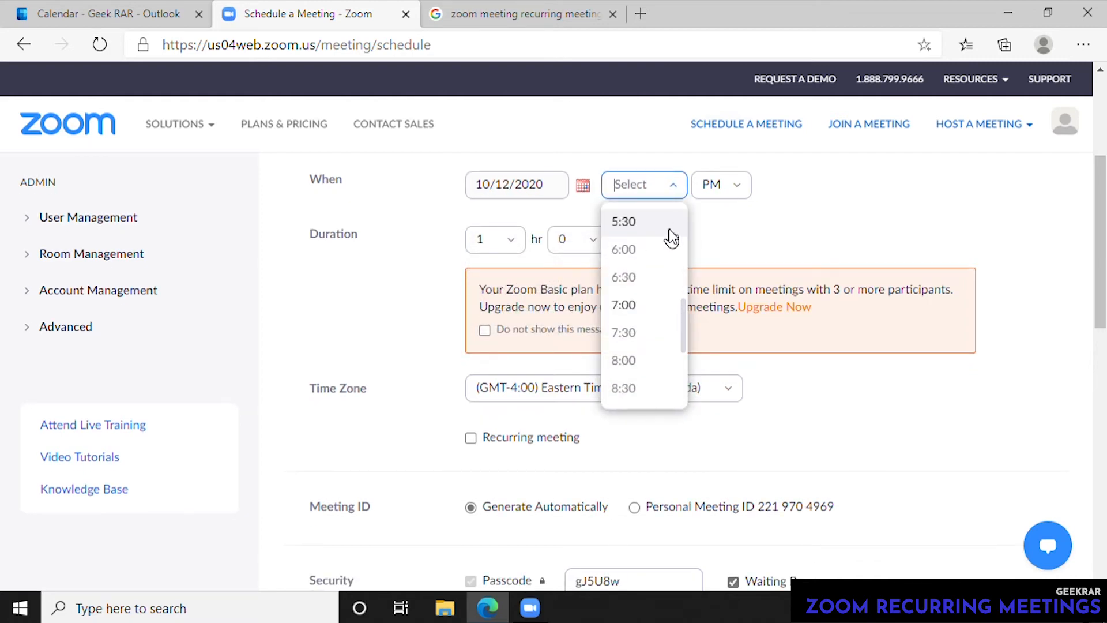
scroll(660, 267, up, 2)
scroll(660, 267, down, 2)
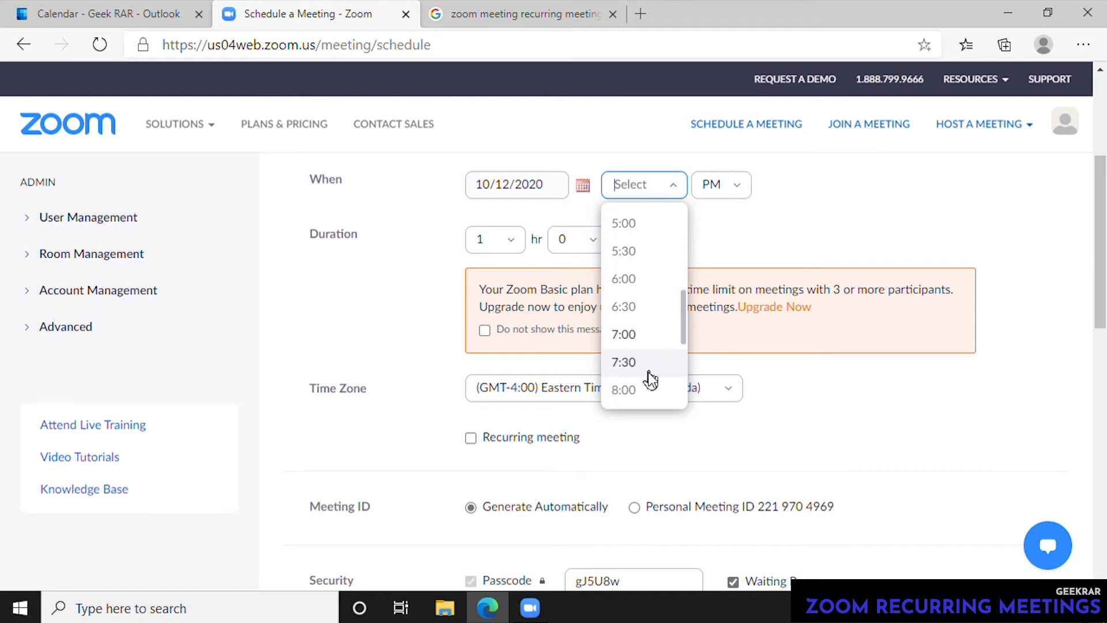
click(647, 388)
click(734, 195)
click(725, 228)
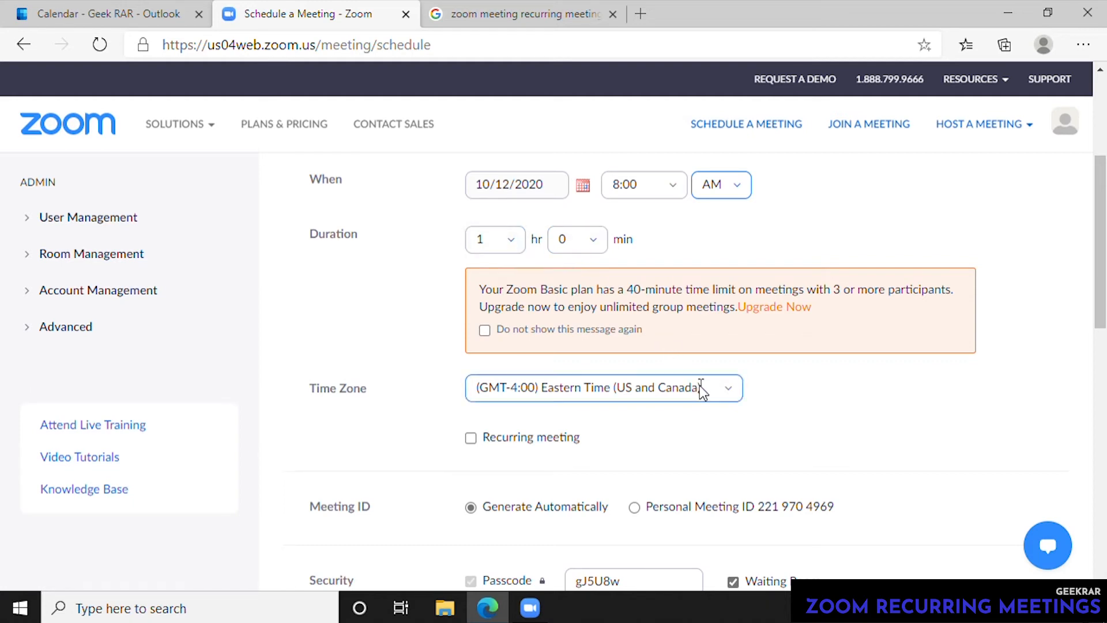
Make the meeting recurring and set its daily recurrence to end after 1 occurrence
click(510, 440)
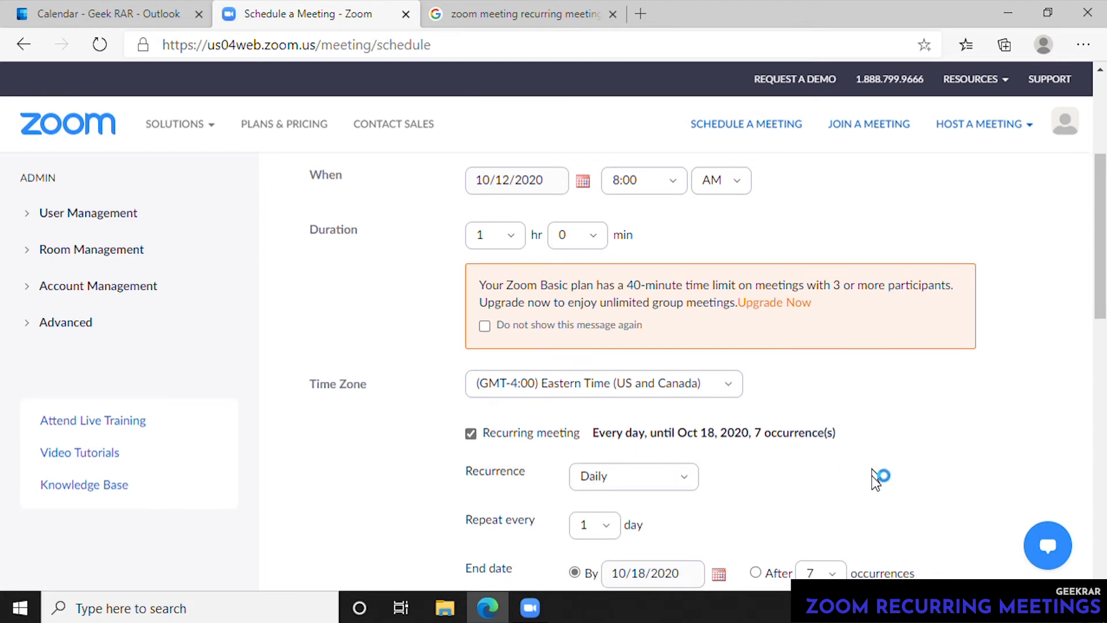
scroll(876, 476, down, 4)
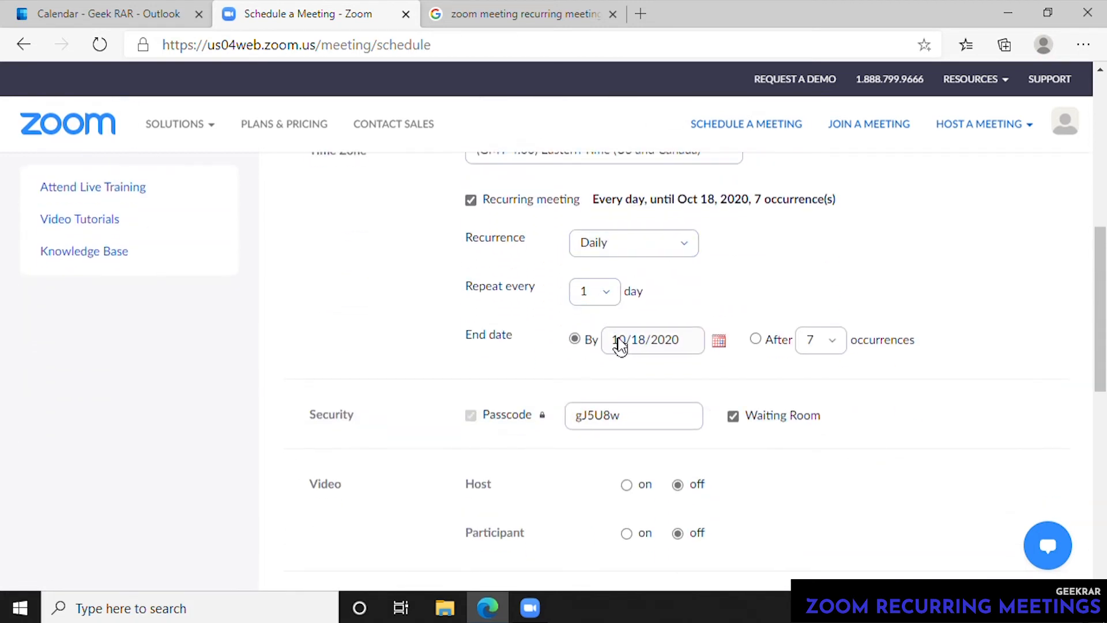
click(844, 353)
click(818, 378)
drag(1100, 355, 1100, 374)
click(759, 308)
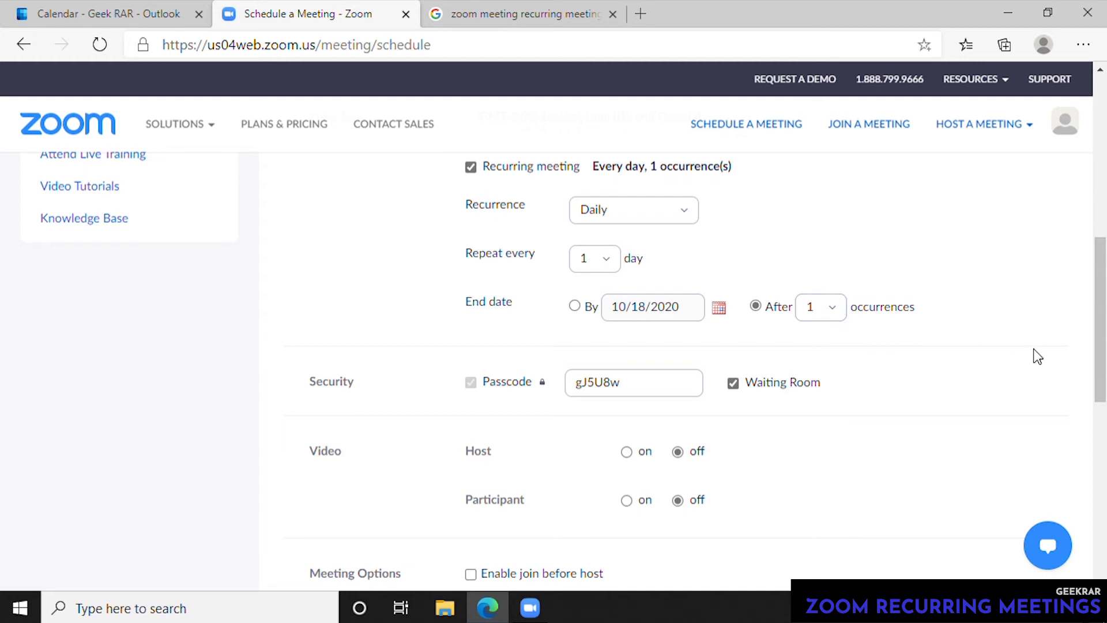
Turn on host and participant video, enable join before host, and save the meeting
drag(1099, 361, 1099, 381)
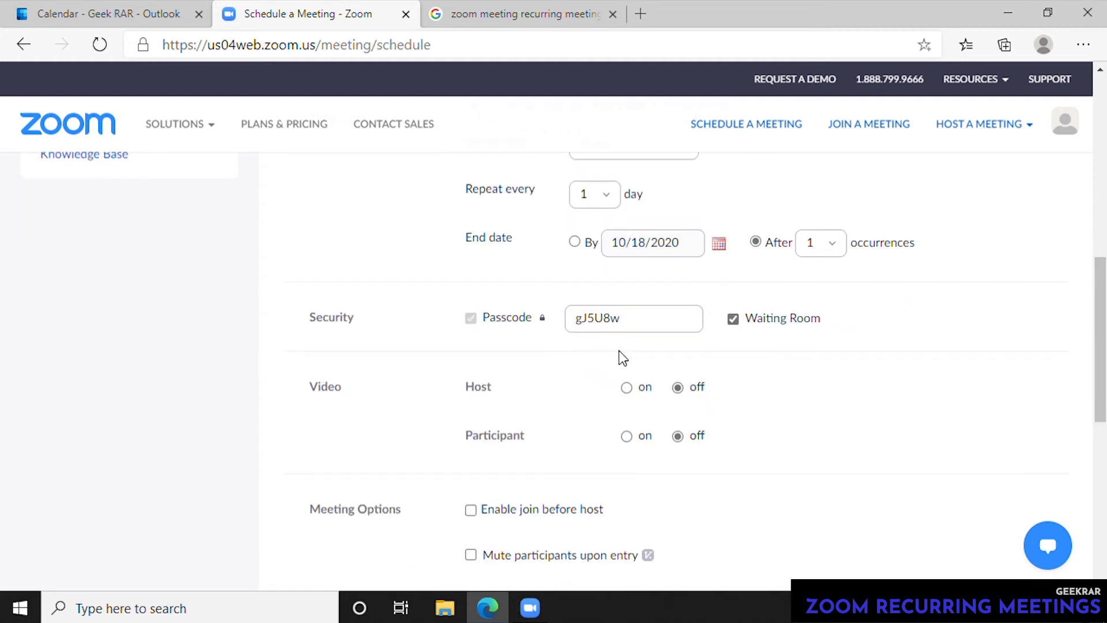
click(628, 388)
click(627, 436)
scroll(715, 456, down, 1)
scroll(715, 456, down, 1)
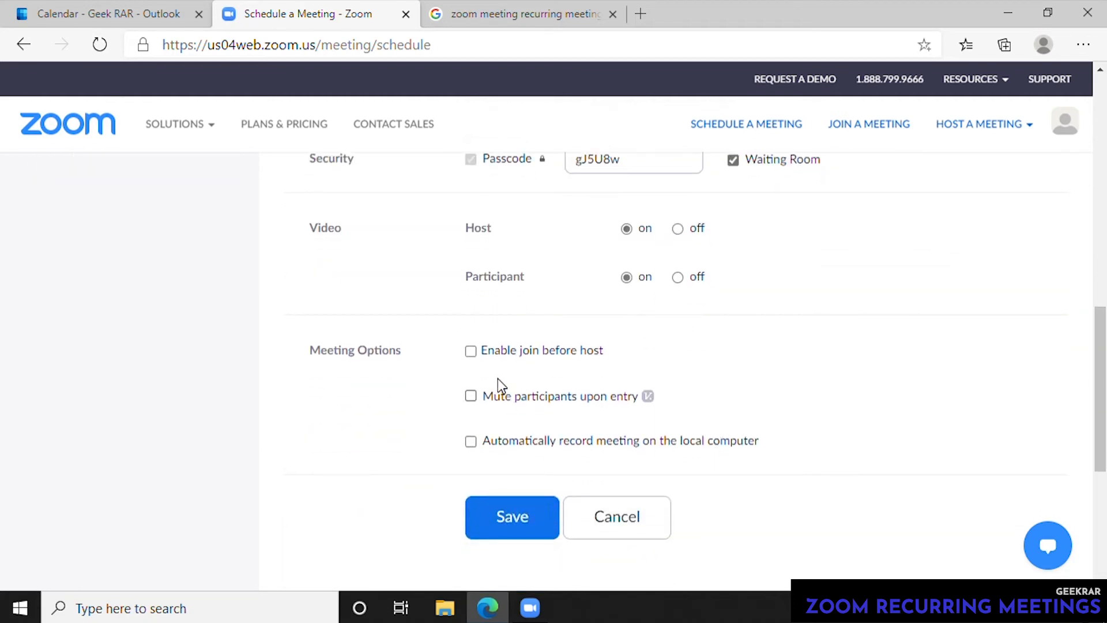
click(472, 352)
click(516, 521)
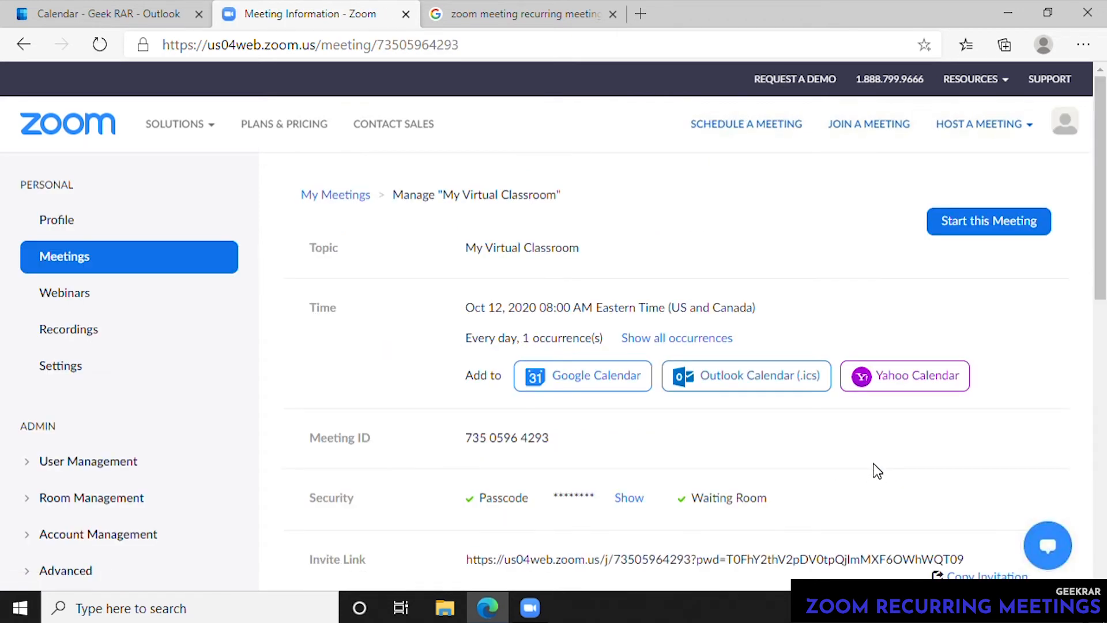
Copy the full meeting invitation for "My Virtual Classroom" to the clipboard
click(962, 576)
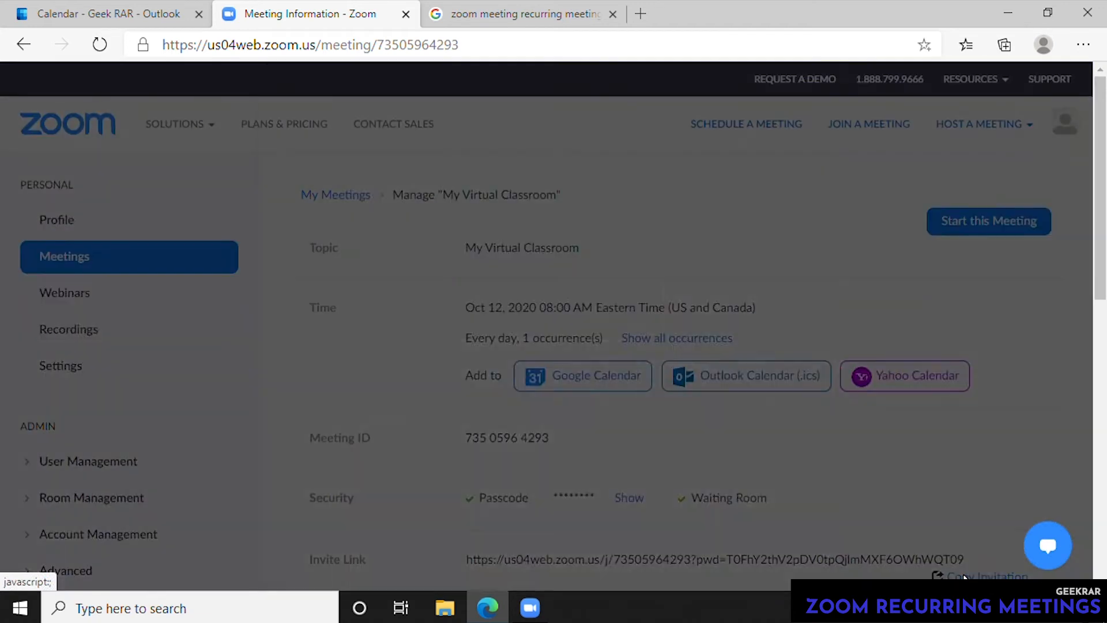
click(653, 571)
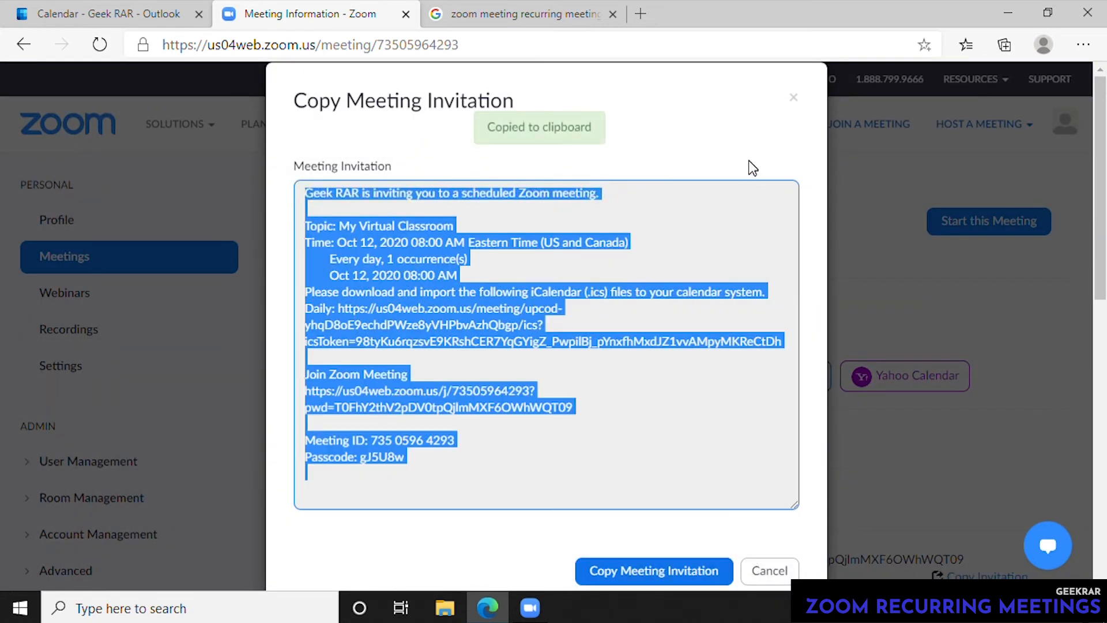
Close the copied invitation, switch to the Outlook calendar, and start a detailed new event titled "Virtual Classroom"
click(795, 102)
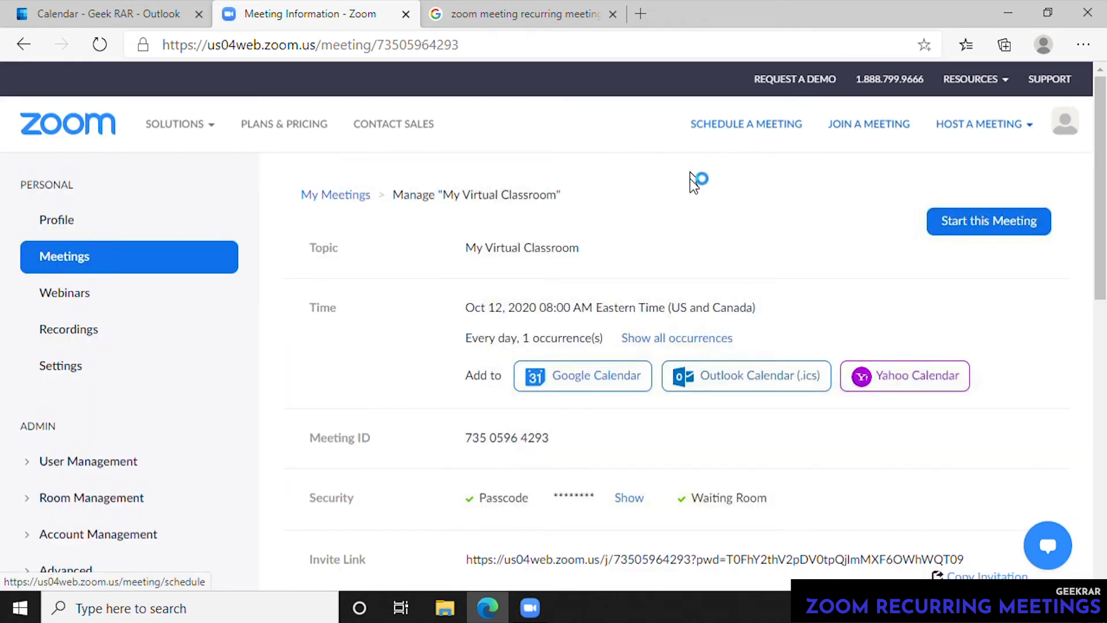
click(167, 17)
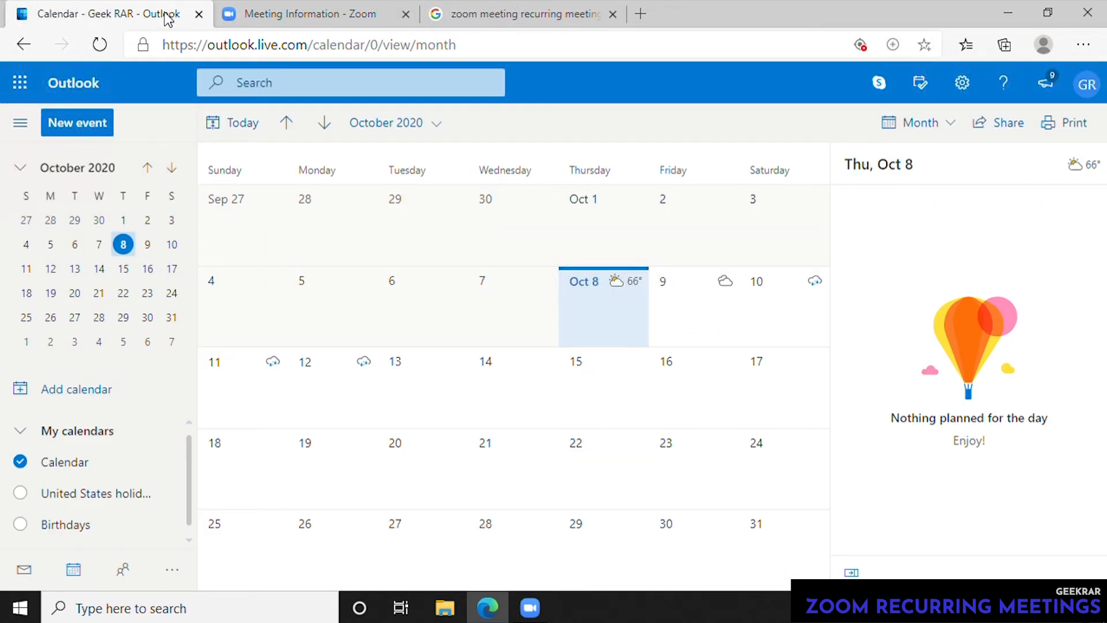
click(87, 128)
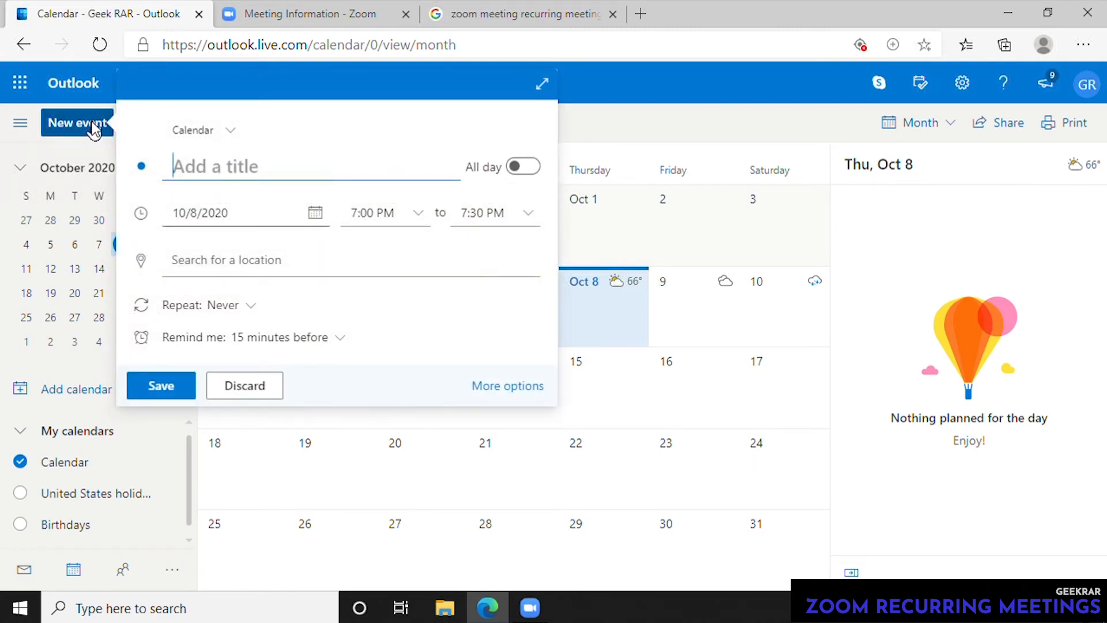
click(510, 385)
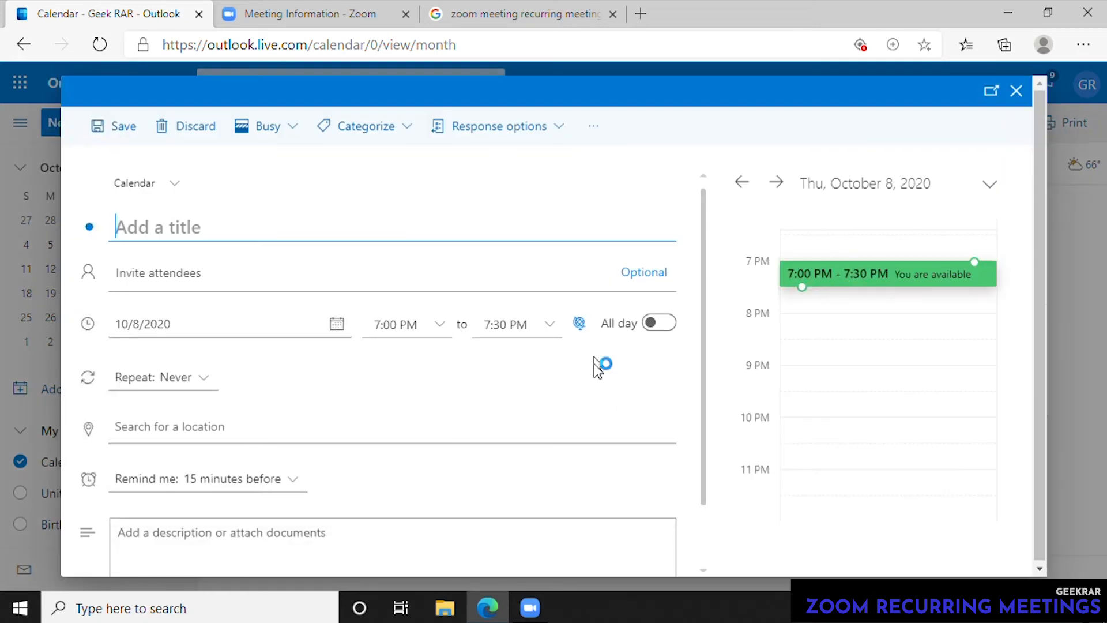
text(Virtual Classroom)
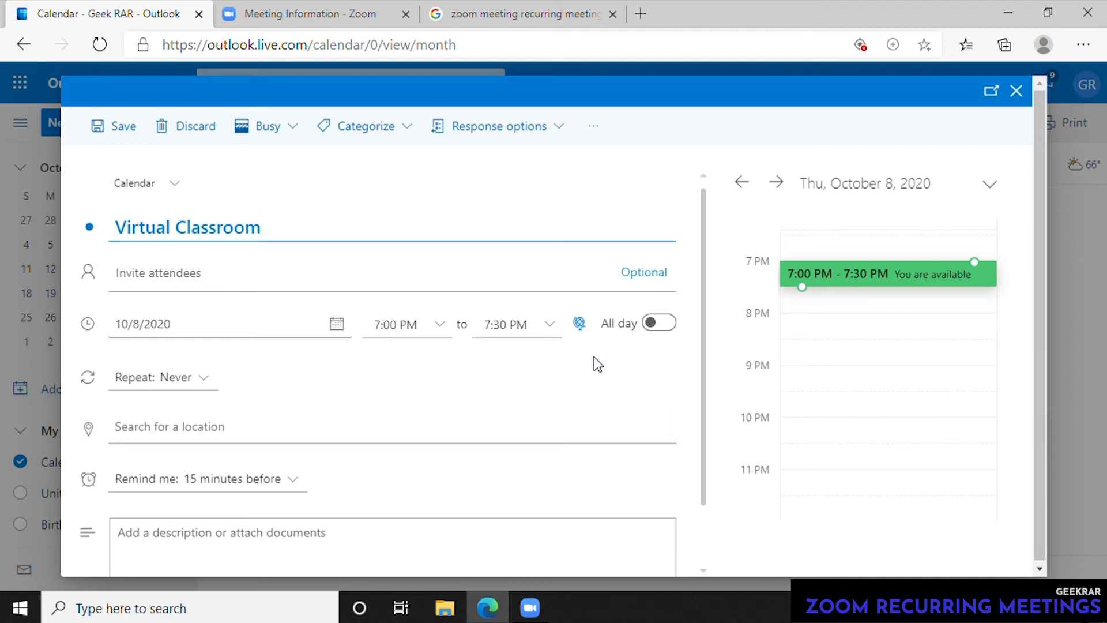
click(207, 273)
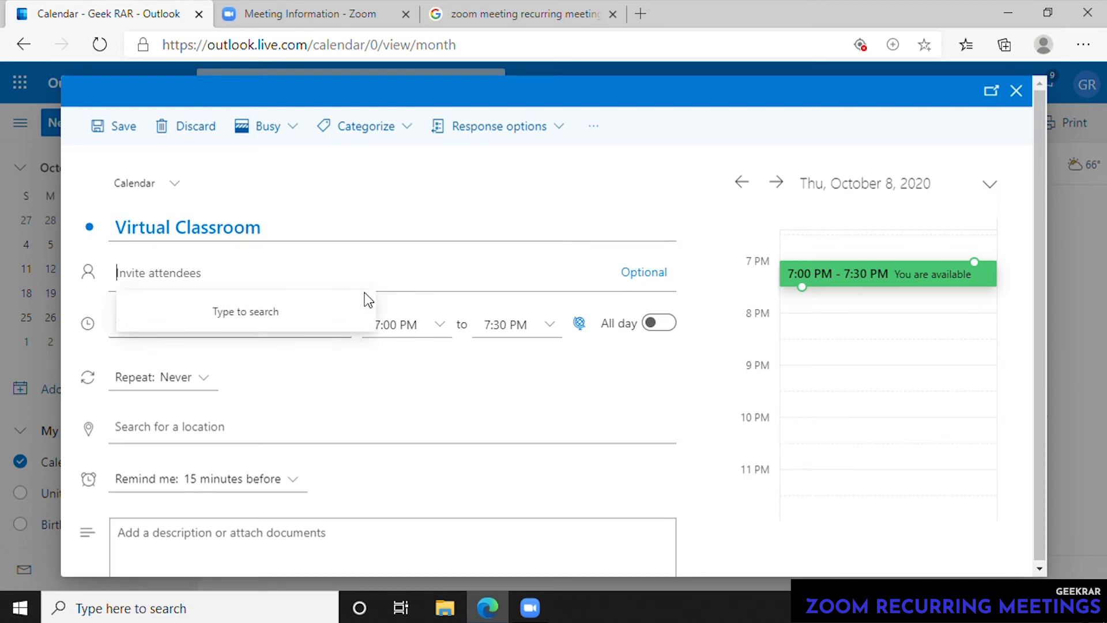
click(371, 386)
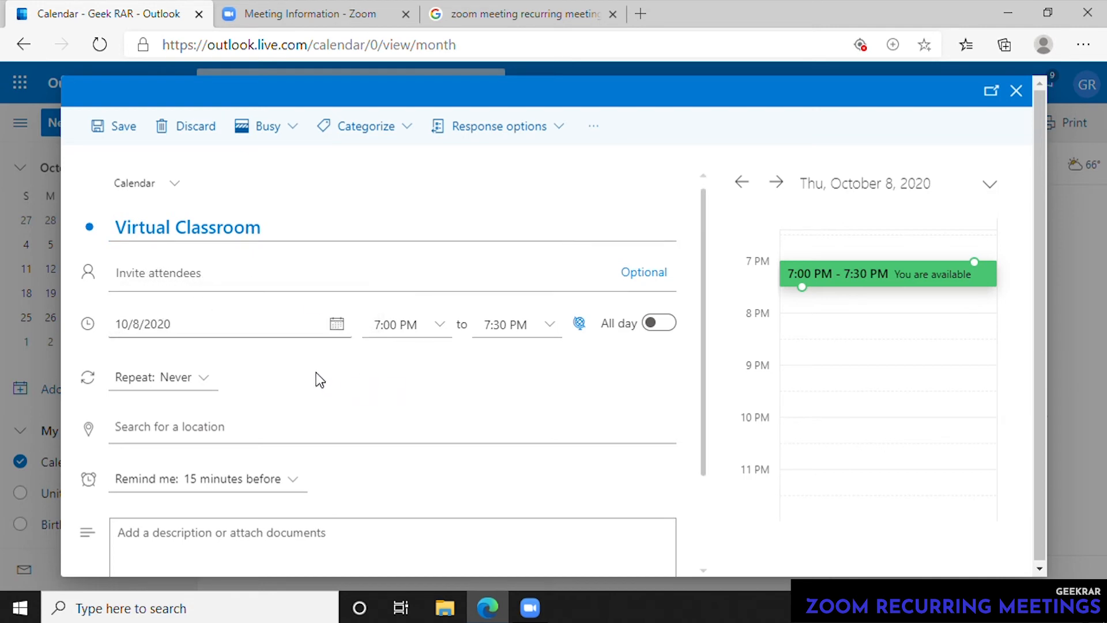
Set the Virtual Classroom event to 10/12/2020, from 8:00 AM to 5:00 PM
click(338, 326)
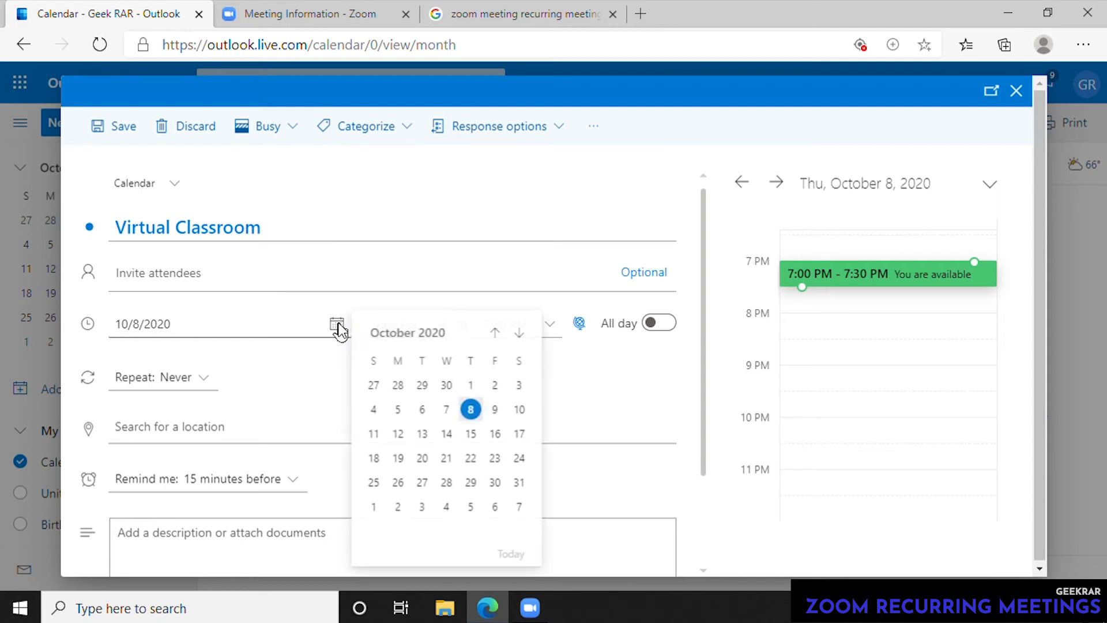
click(403, 437)
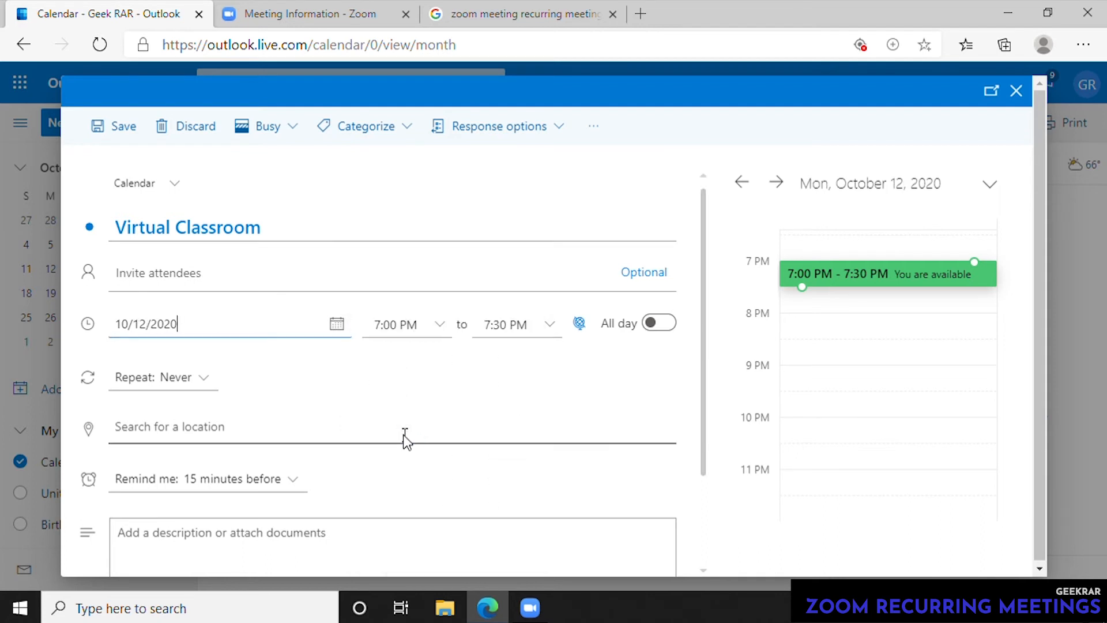
click(440, 326)
drag(465, 469, 465, 403)
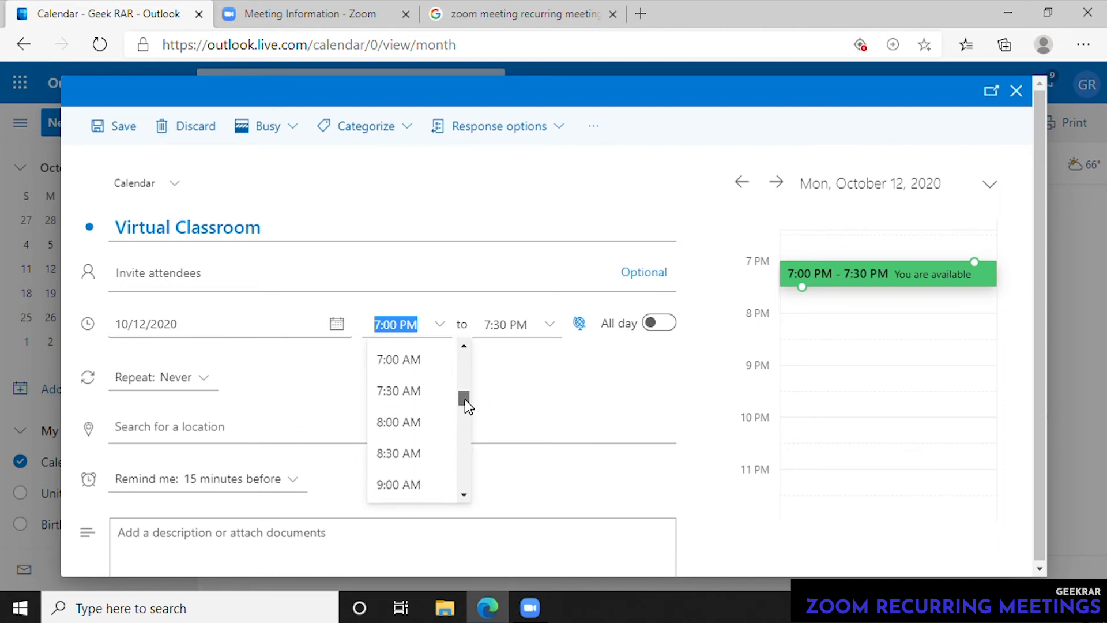
click(391, 425)
click(548, 325)
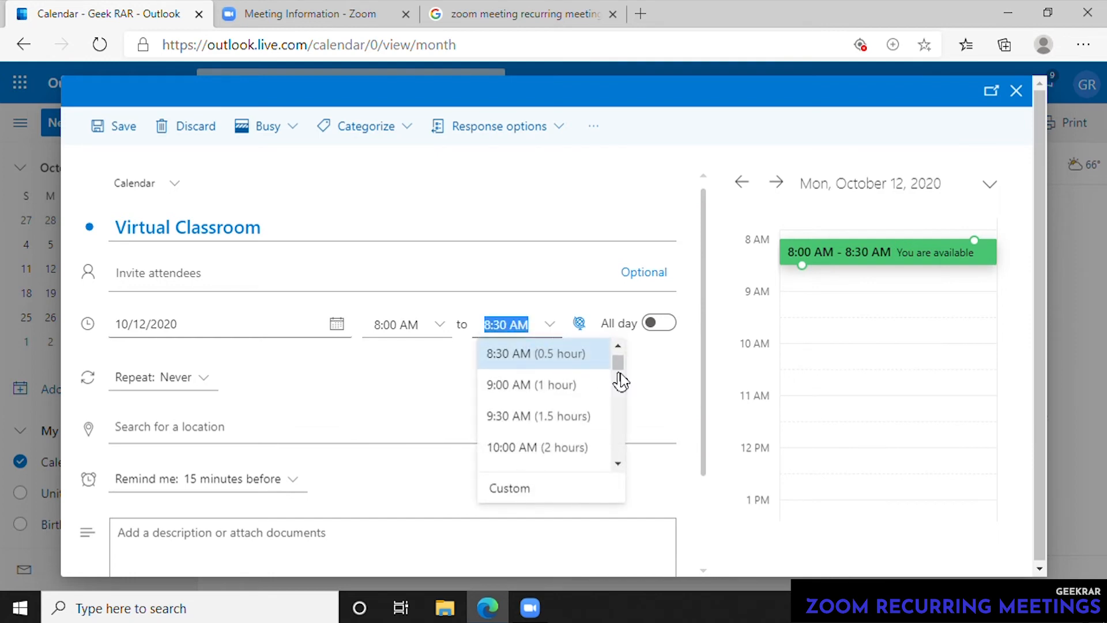
drag(618, 365, 618, 416)
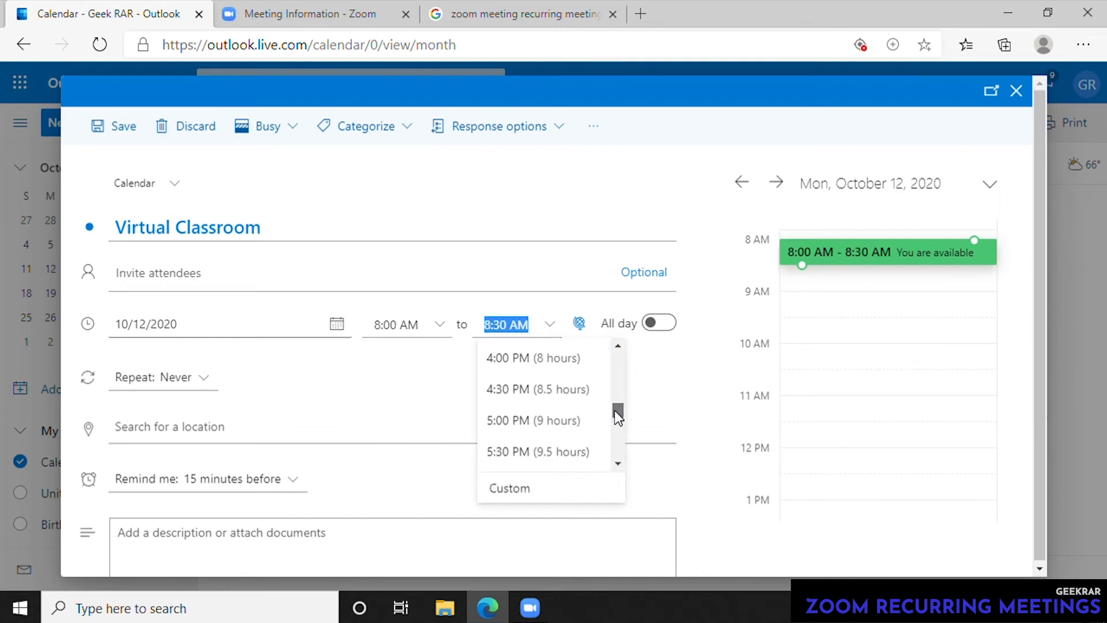
click(563, 421)
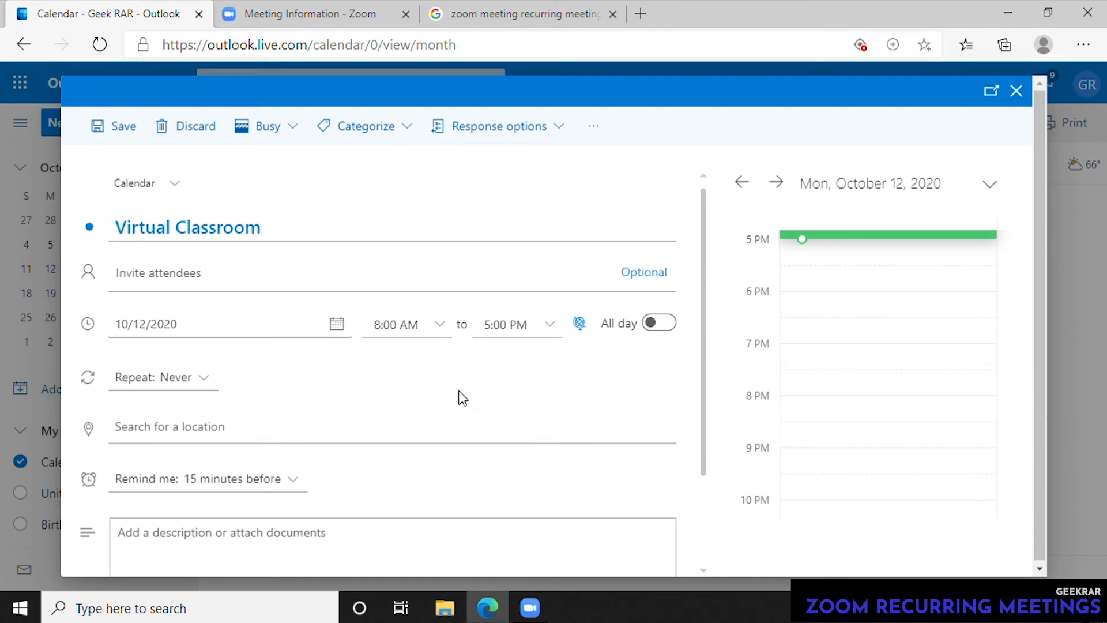
Give the event a custom weekly recurrence on Monday, Tuesday, Wednesday, Thursday, and Friday
click(210, 378)
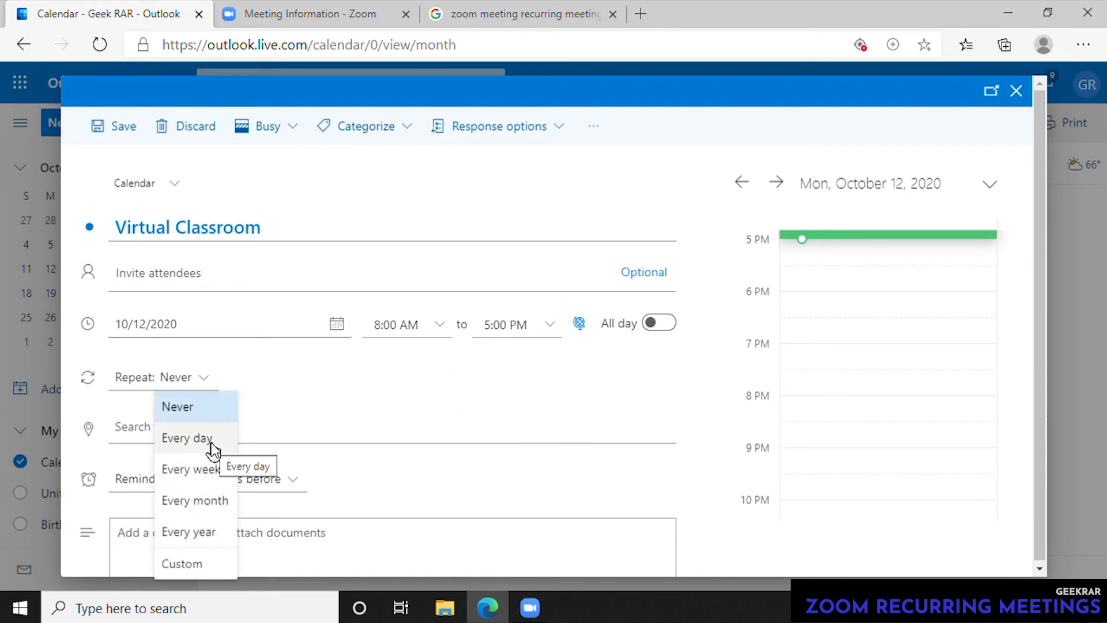
click(210, 572)
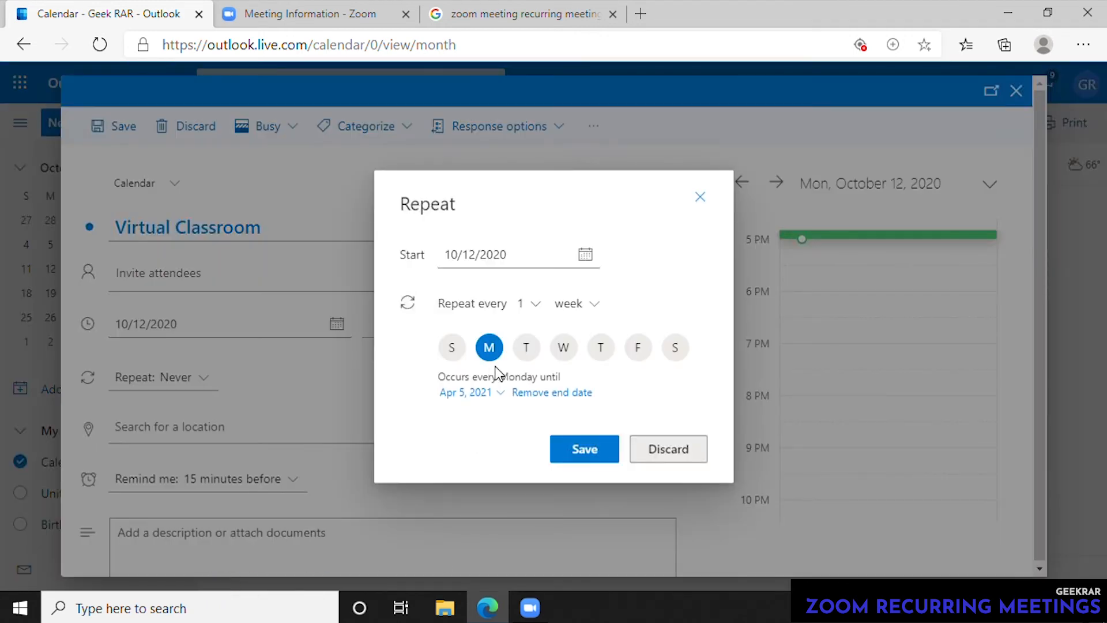
click(527, 348)
click(557, 348)
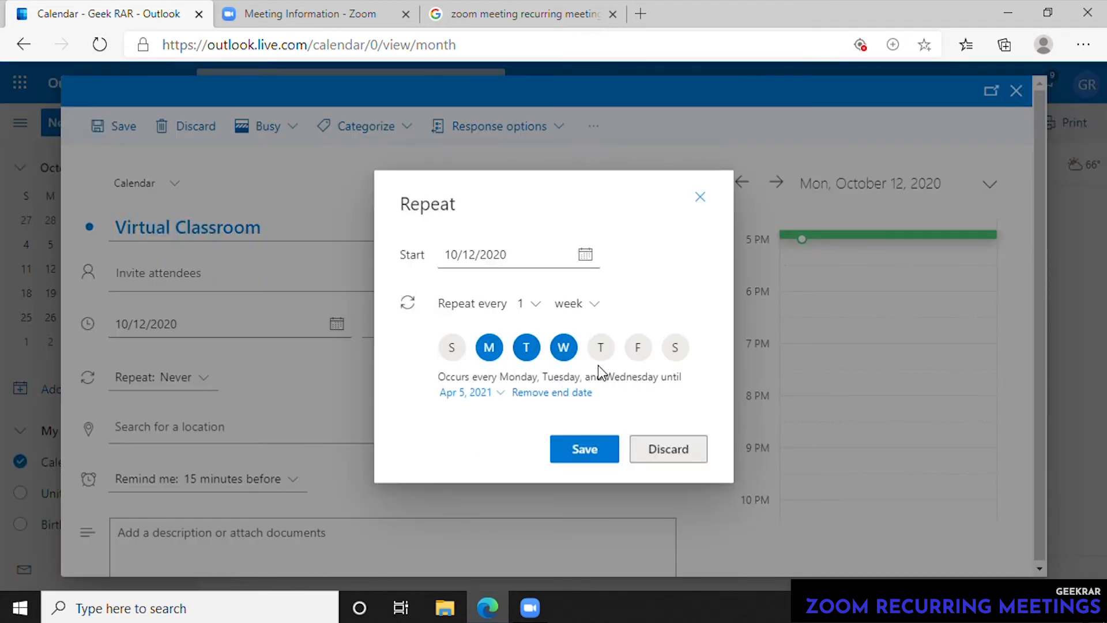
click(601, 351)
click(637, 349)
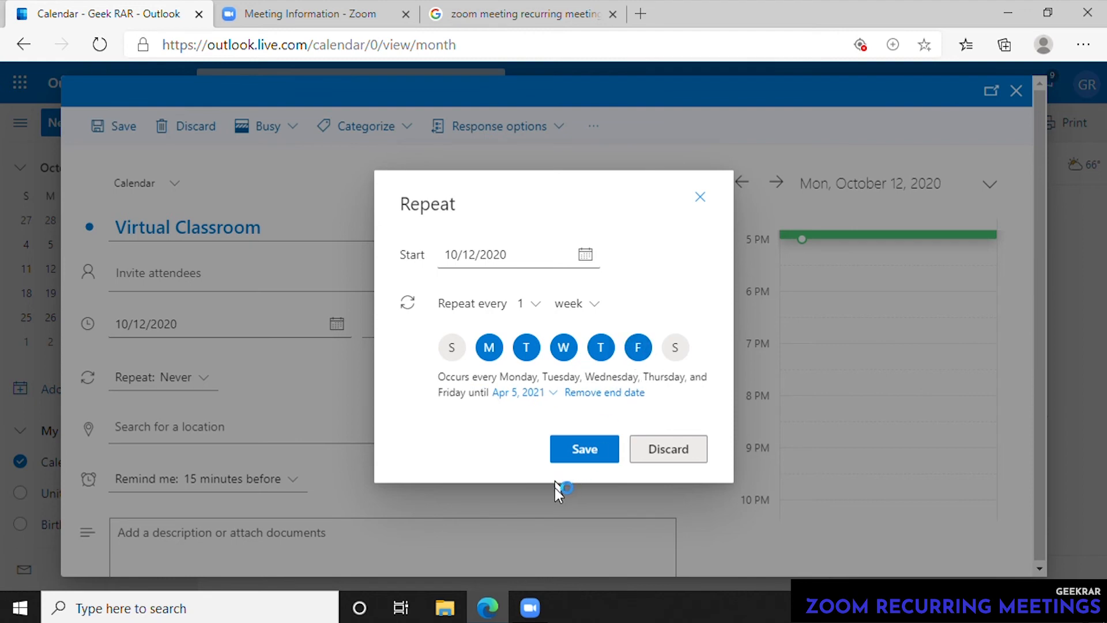
Set the recurrence's end date to Jun 1, 2021, and save the repeat settings
click(554, 396)
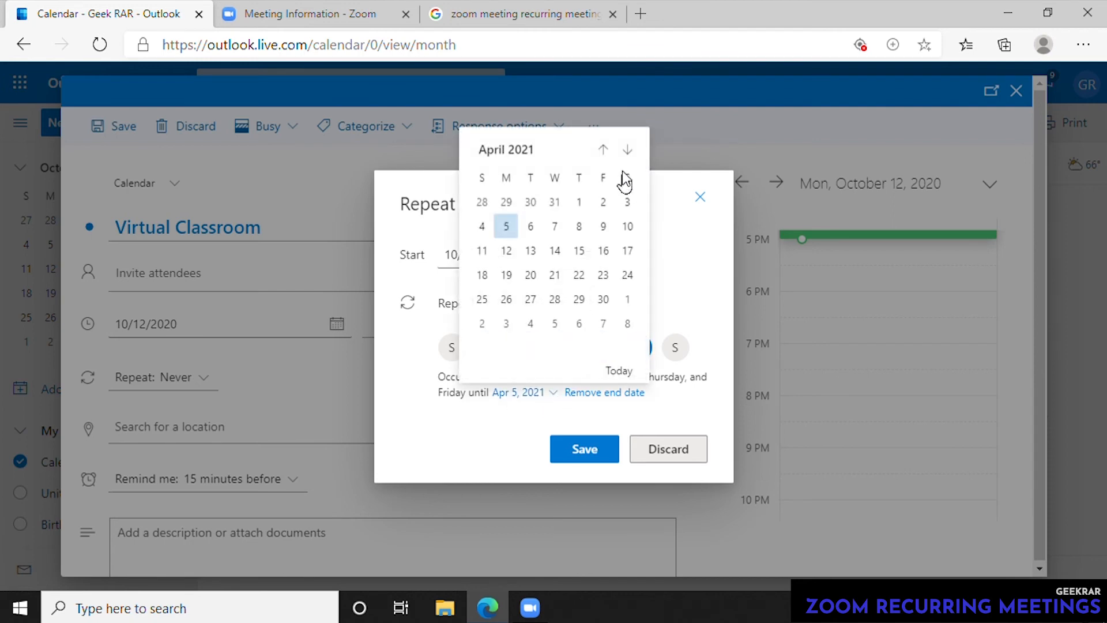
click(627, 150)
click(627, 150)
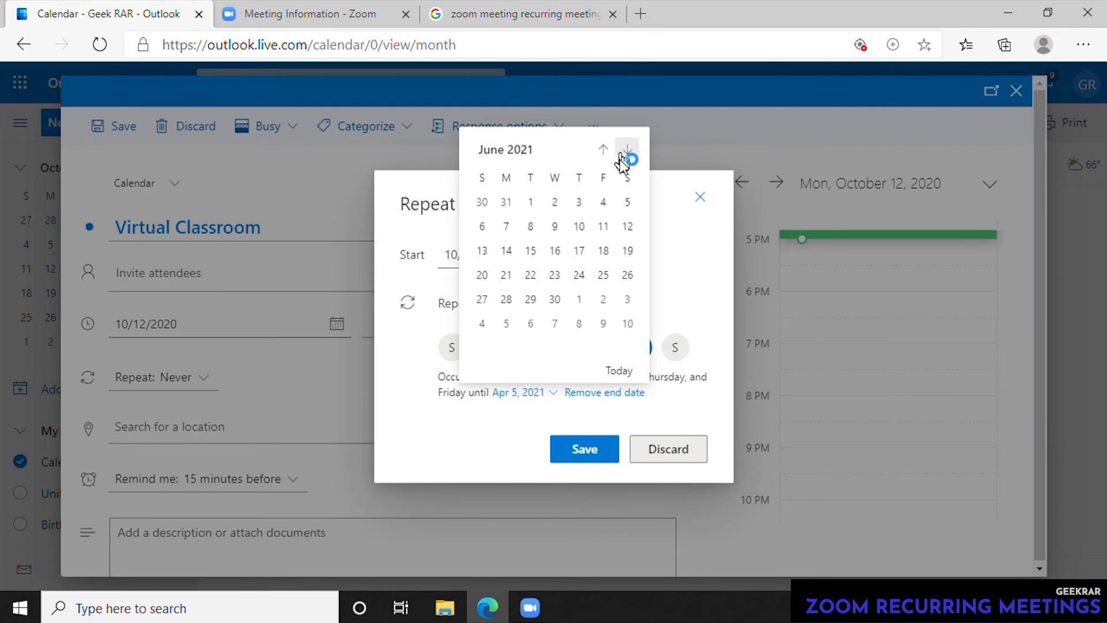
click(531, 203)
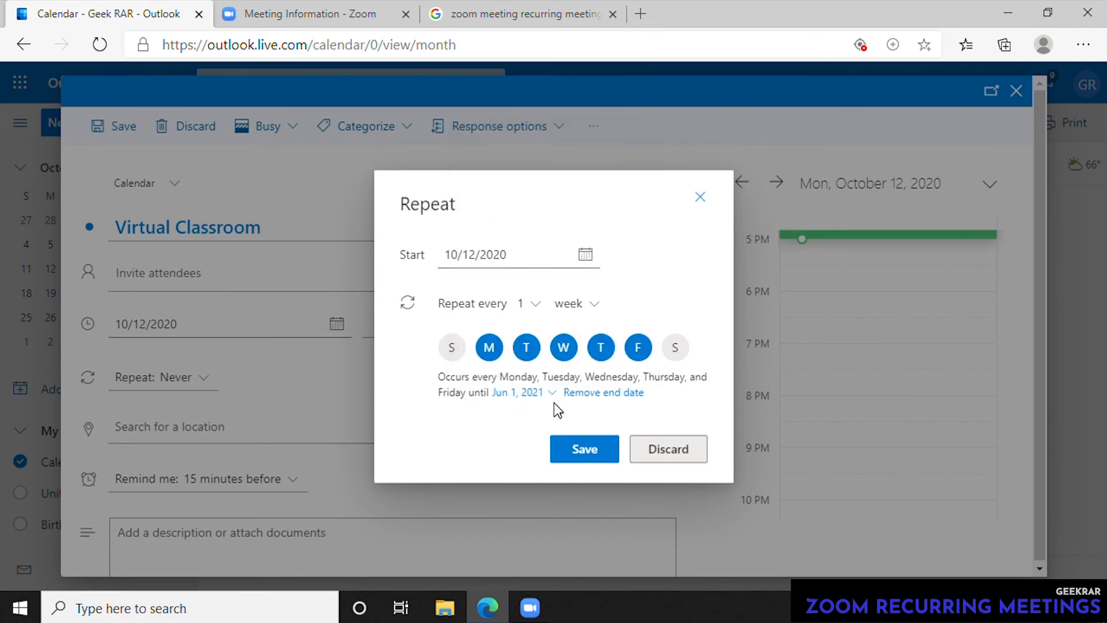
click(584, 449)
Paste the copied Zoom invitation, including the meeting passcode, into the event's description
scroll(594, 457, down, 3)
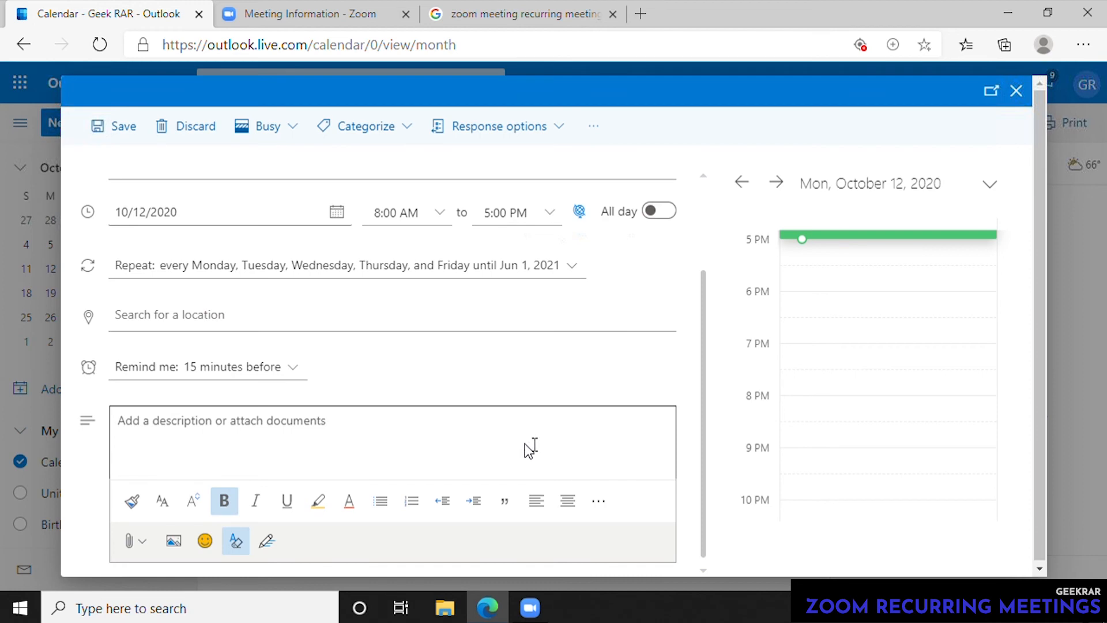
click(220, 438)
key(ctrl+v)
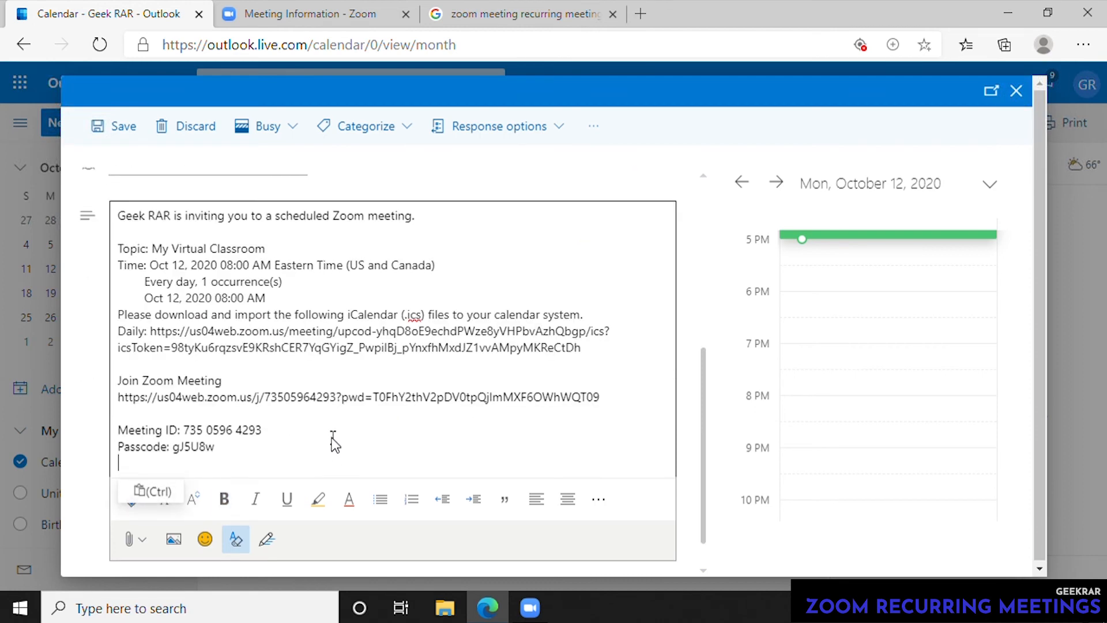
scroll(332, 445, up, 1)
scroll(333, 443, down, 1)
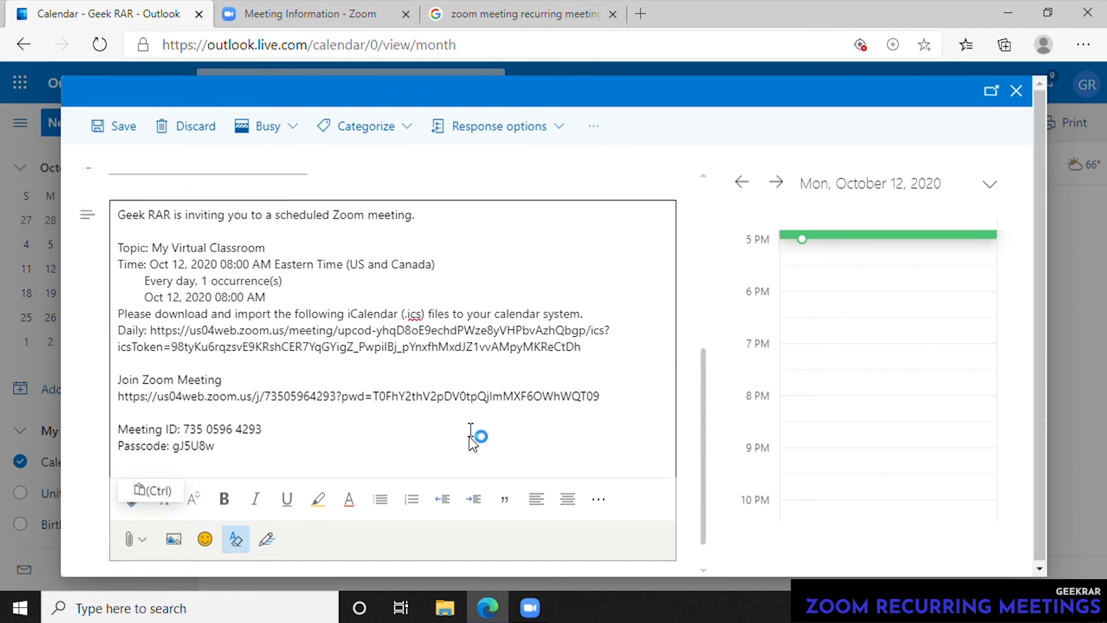
Copy the Zoom join link with its embedded password from the description and paste it as the event's location
drag(602, 396, 117, 398)
key(ctrl+c)
scroll(321, 426, up, 3)
click(179, 303)
key(ctrl+v)
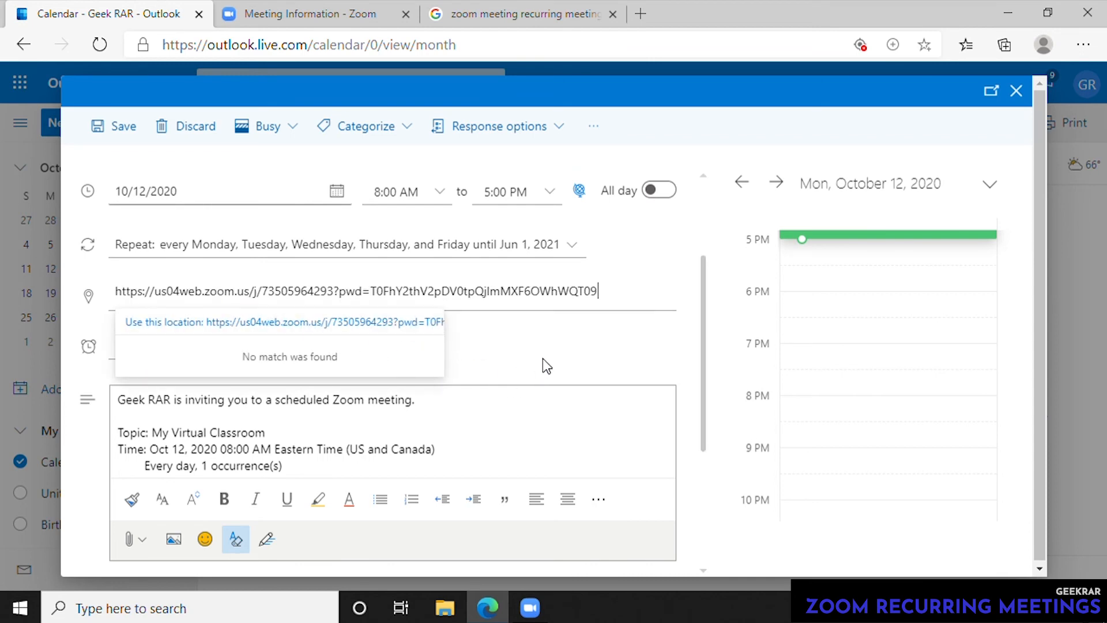
click(543, 359)
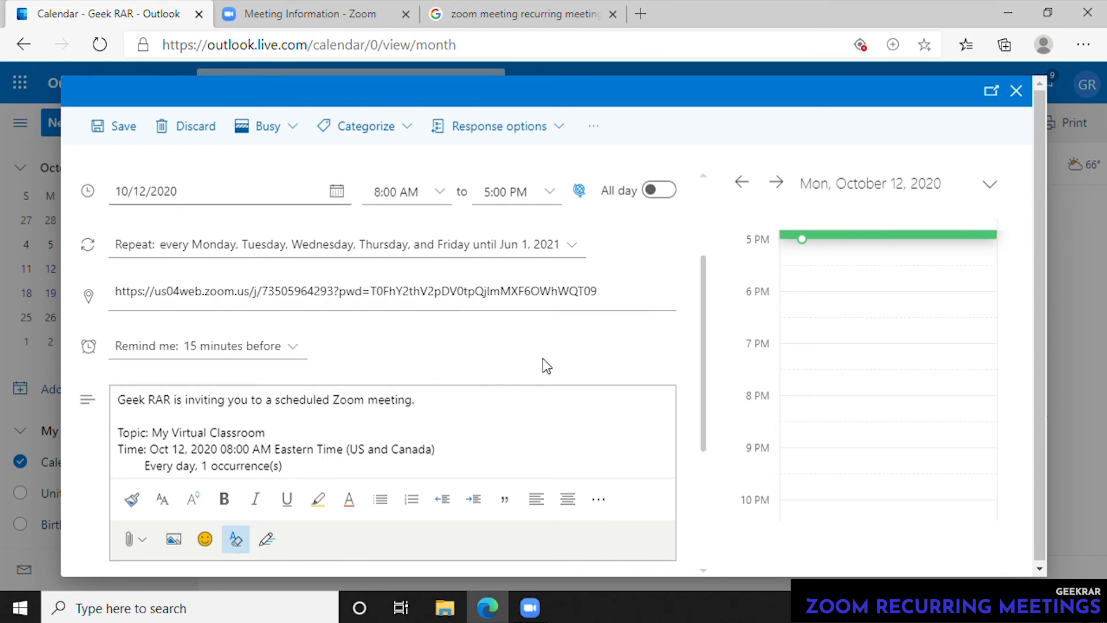
Review the event's details and save the recurring Virtual Classroom event to the calendar
scroll(542, 358, down, 5)
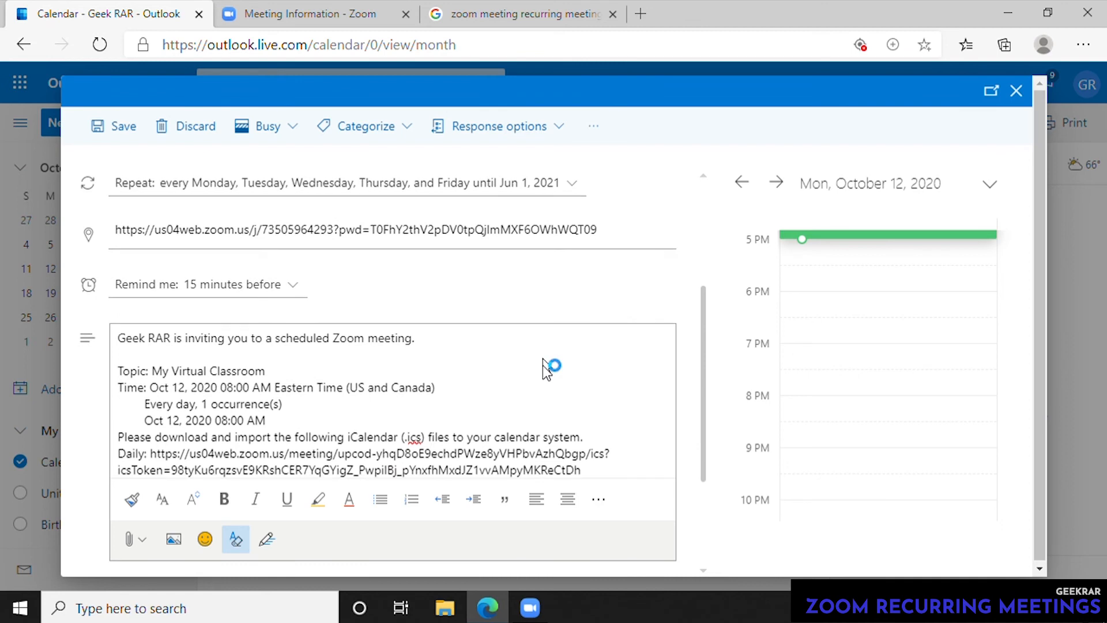
scroll(542, 359, up, 5)
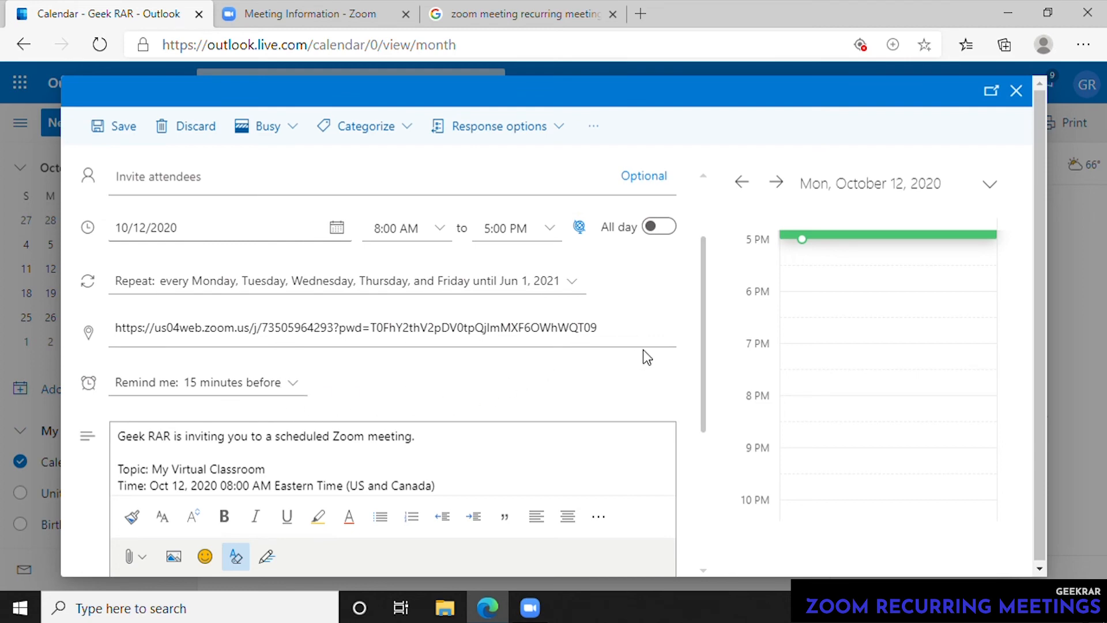
scroll(642, 350, down, 5)
scroll(642, 353, up, 2)
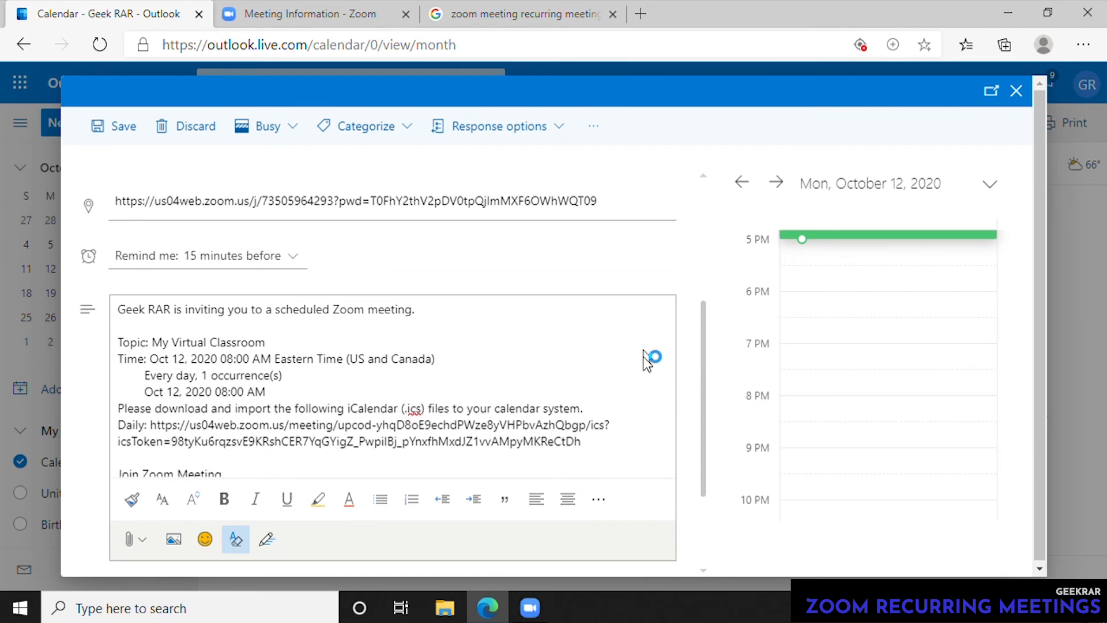
scroll(643, 356, up, 4)
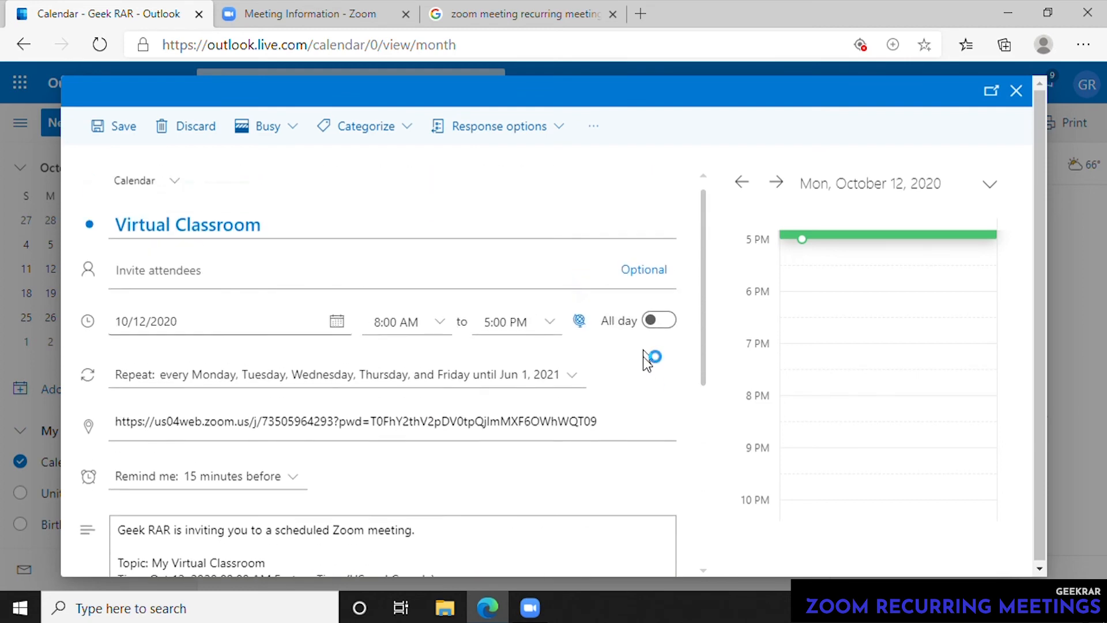
click(128, 133)
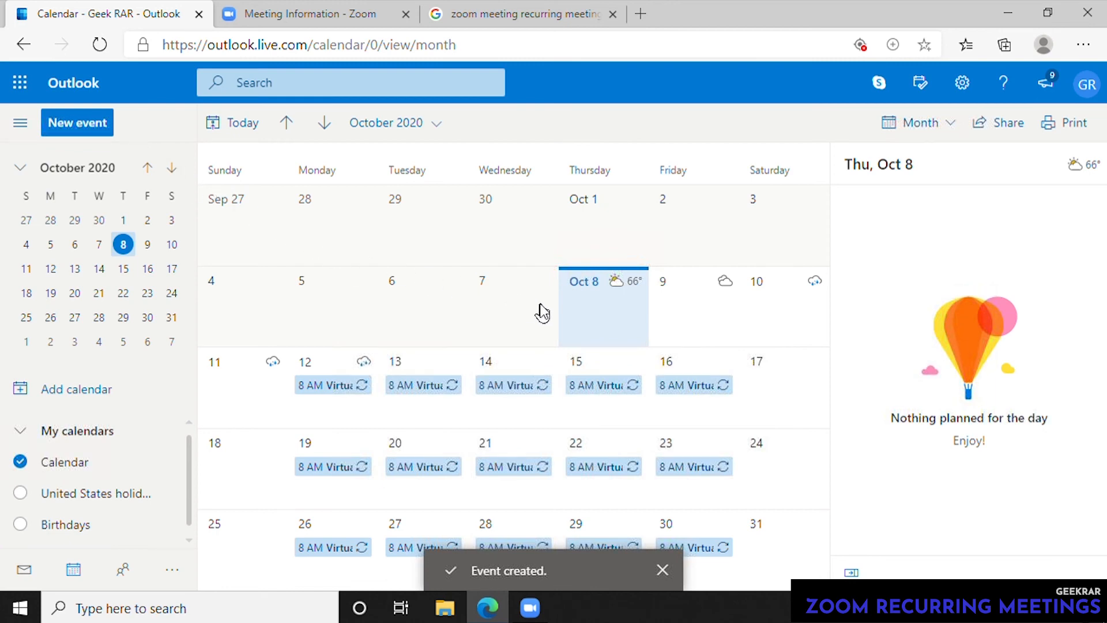
Open the October 12 Virtual Classroom event and launch its meeting link in the Zoom desktop app
click(331, 391)
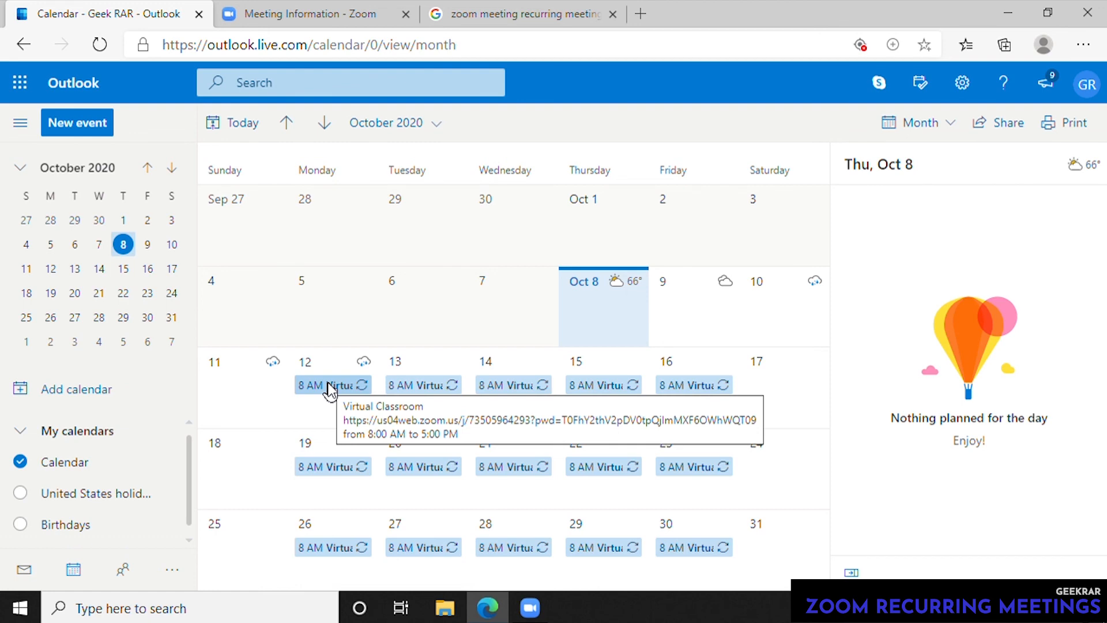
click(331, 385)
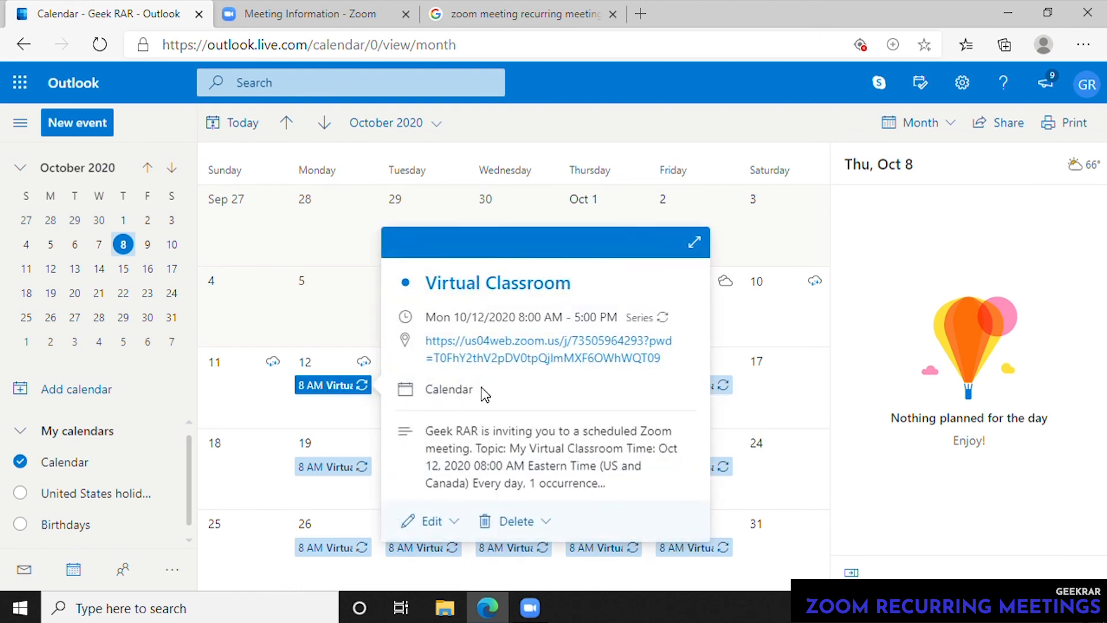
click(525, 356)
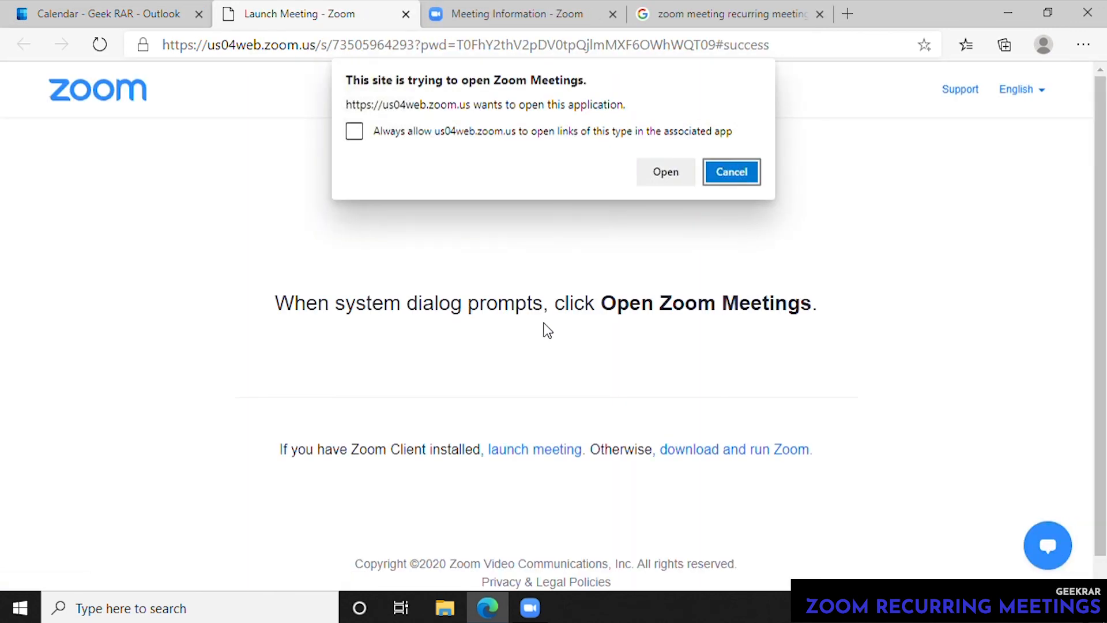
click(659, 174)
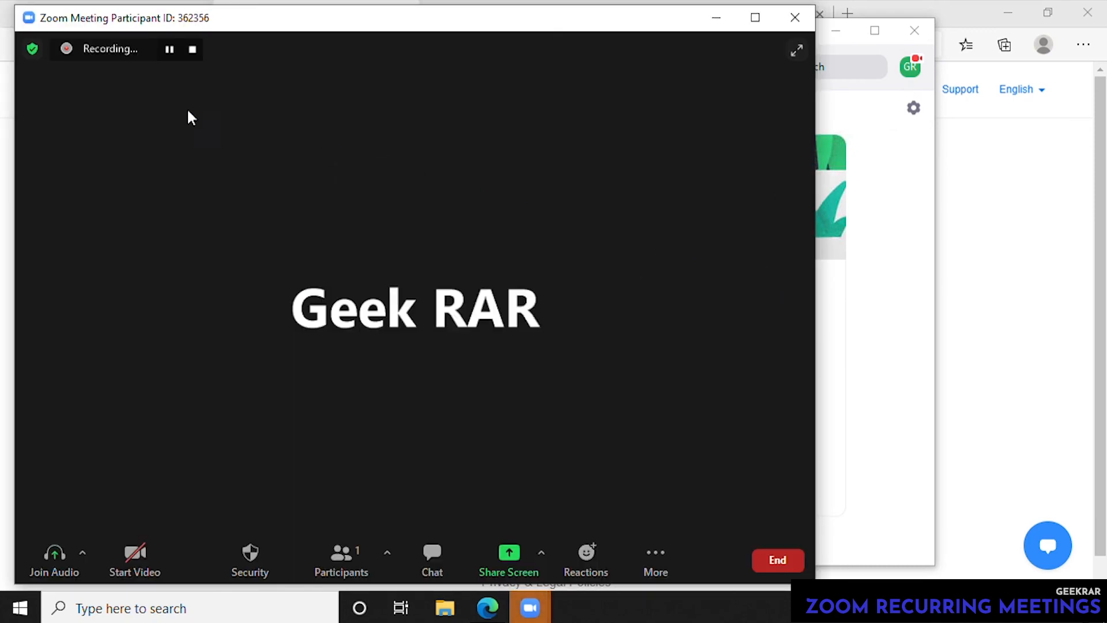
Pause and stop the recording of the running Zoom meeting
click(168, 52)
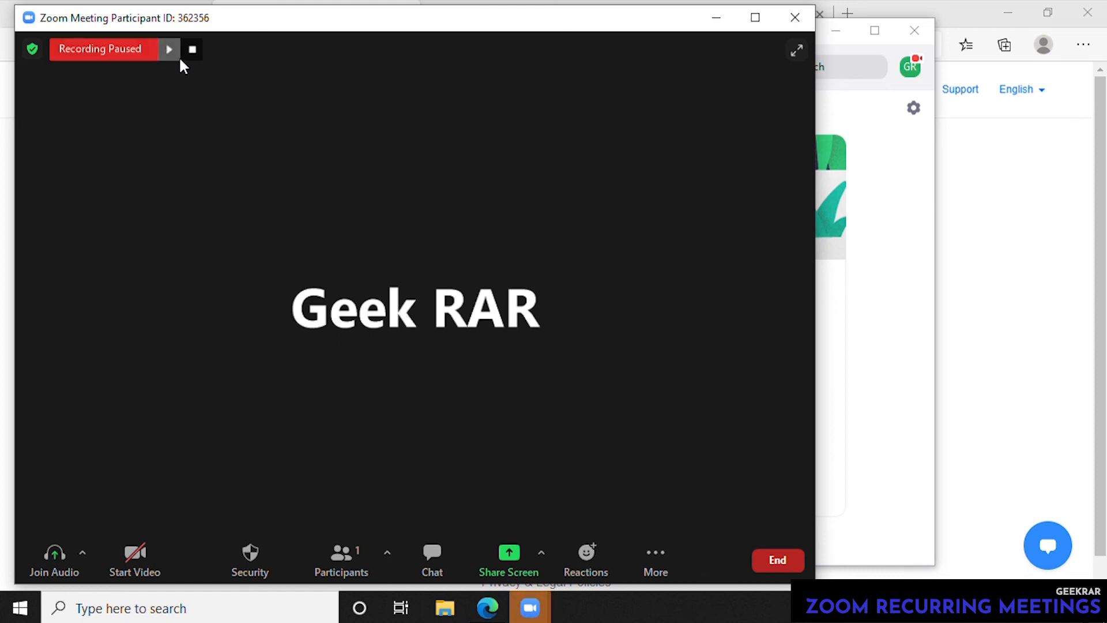
click(191, 51)
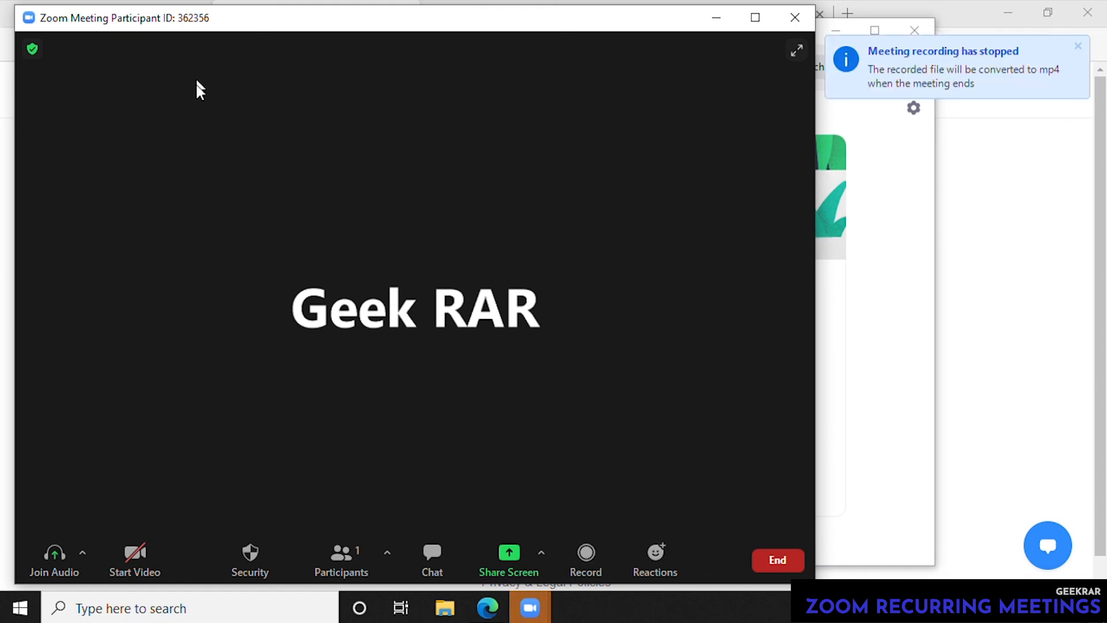